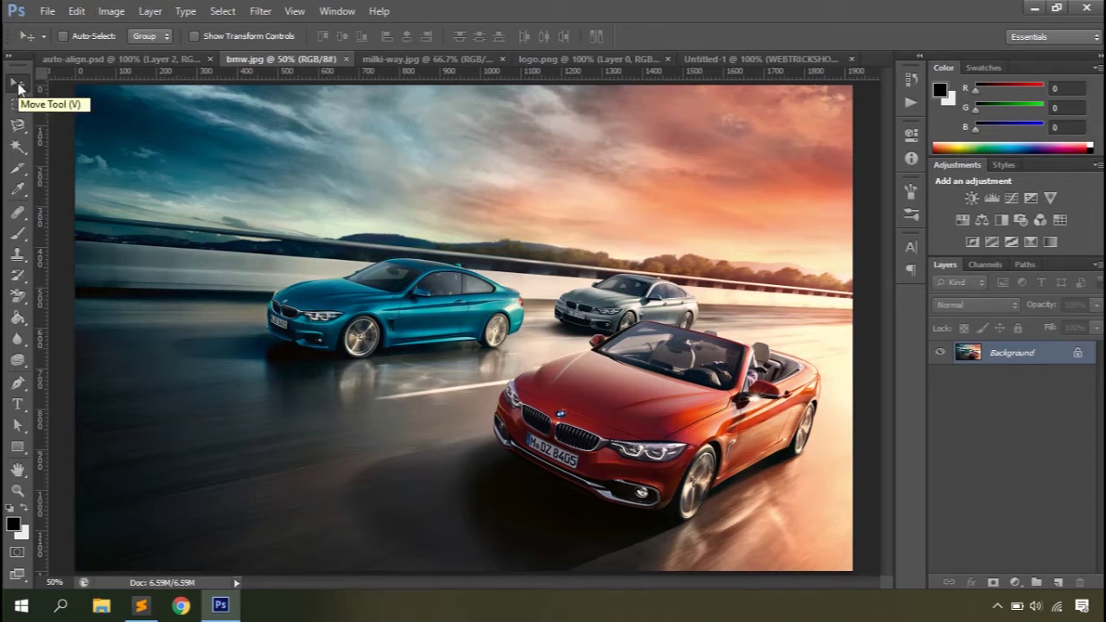
{"action": "left_click", "coordinate": [18, 104]}
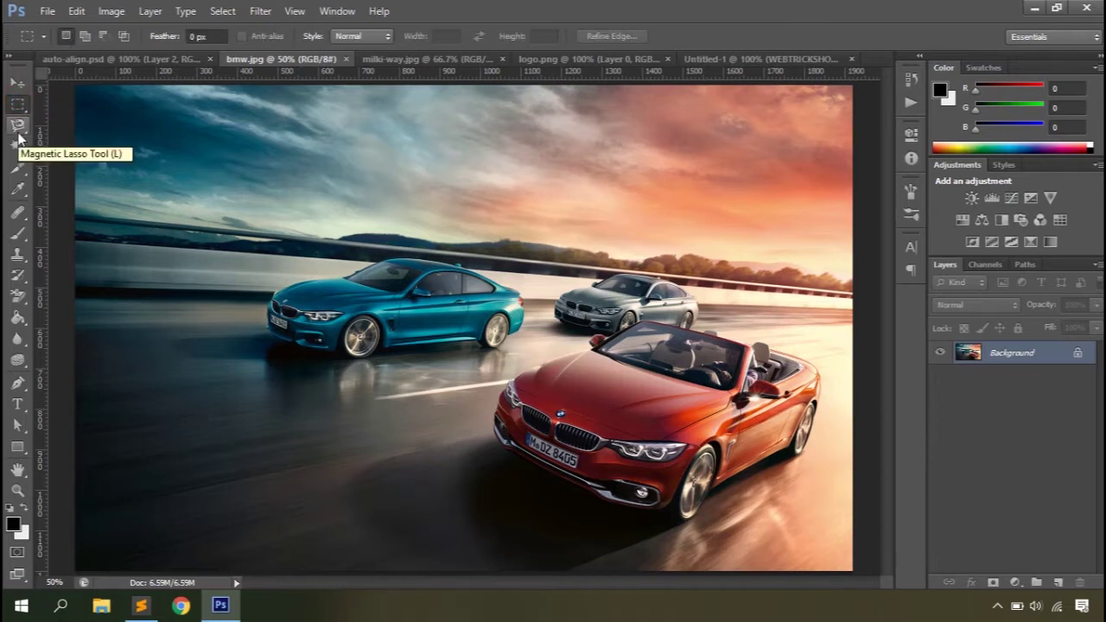
{"action": "left_click", "coordinate": [18, 129]}
{"action": "left_click", "coordinate": [18, 146]}
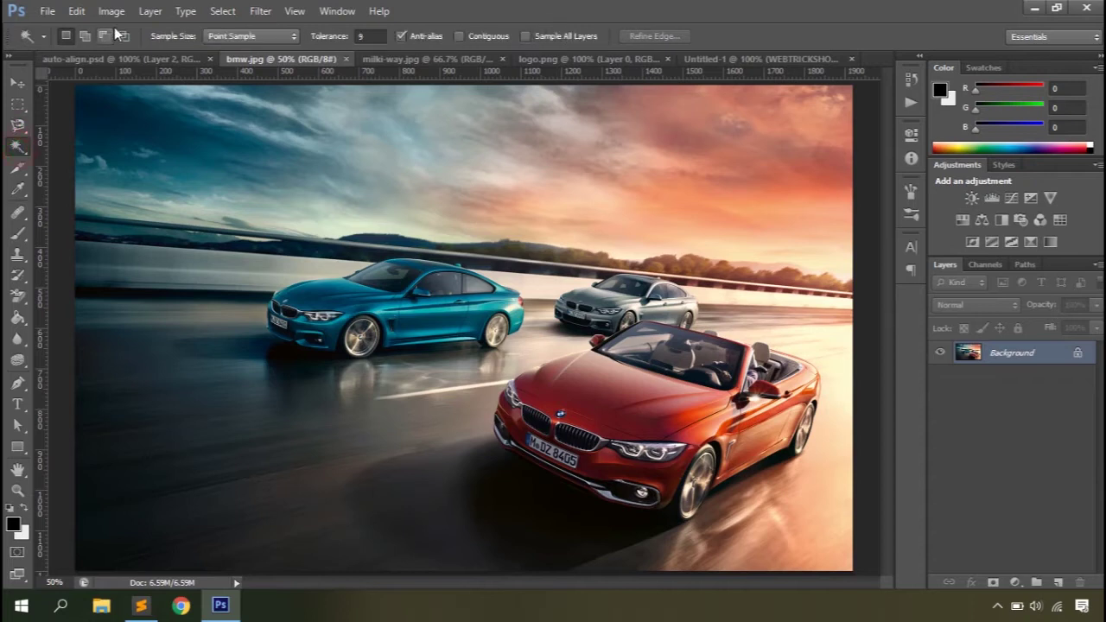
Try to move the locked background image with the Move tool.
{"action": "left_click", "coordinate": [18, 82]}
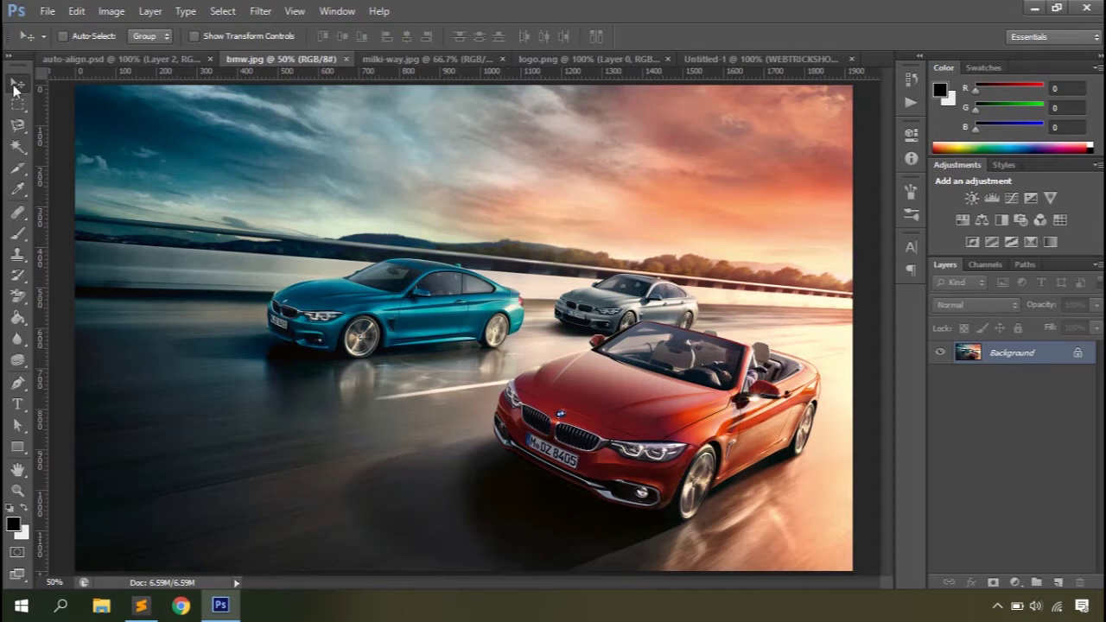
{"action": "left_click", "coordinate": [576, 217]}
{"action": "left_click_drag", "start_coordinate": [498, 228], "coordinate": [490, 262]}
{"action": "left_click", "coordinate": [490, 262]}
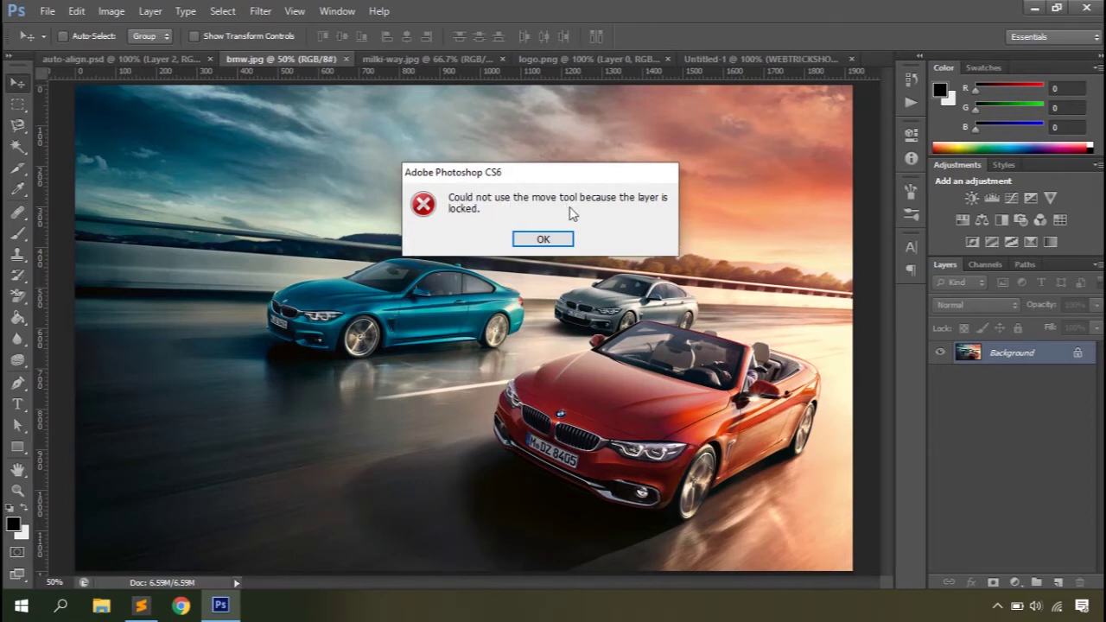
{"action": "left_click", "coordinate": [529, 239]}
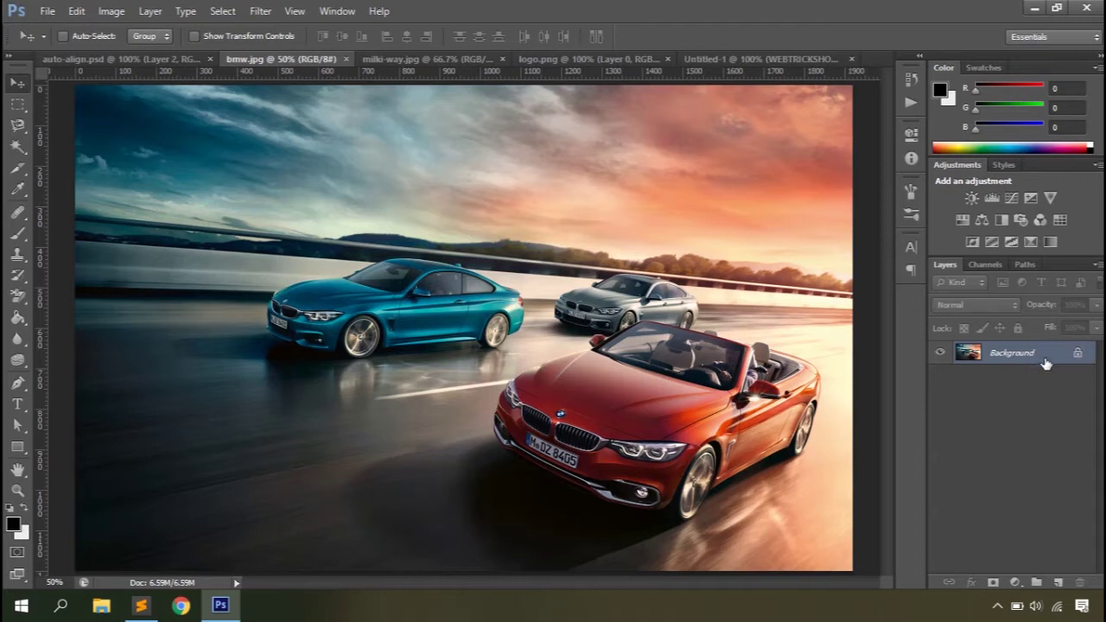
Convert the locked Background into a regular layer named "background" with color None and mode Normal, and test moving it.
{"action": "left_click", "coordinate": [1078, 354]}
{"action": "double_click", "coordinate": [1078, 356]}
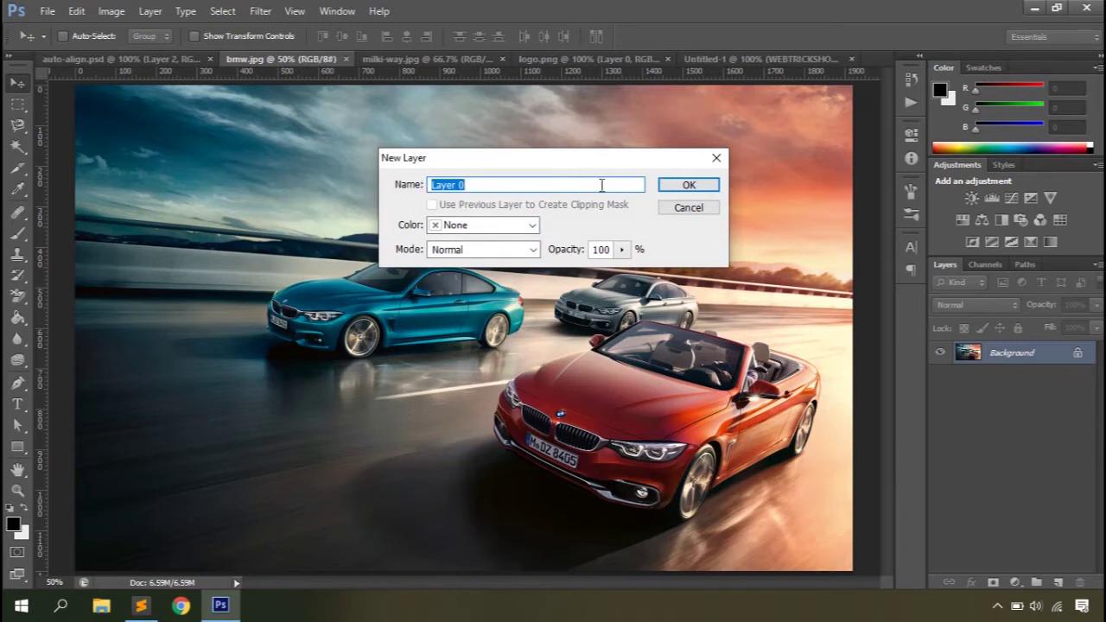
{"action": "left_click", "coordinate": [532, 225]}
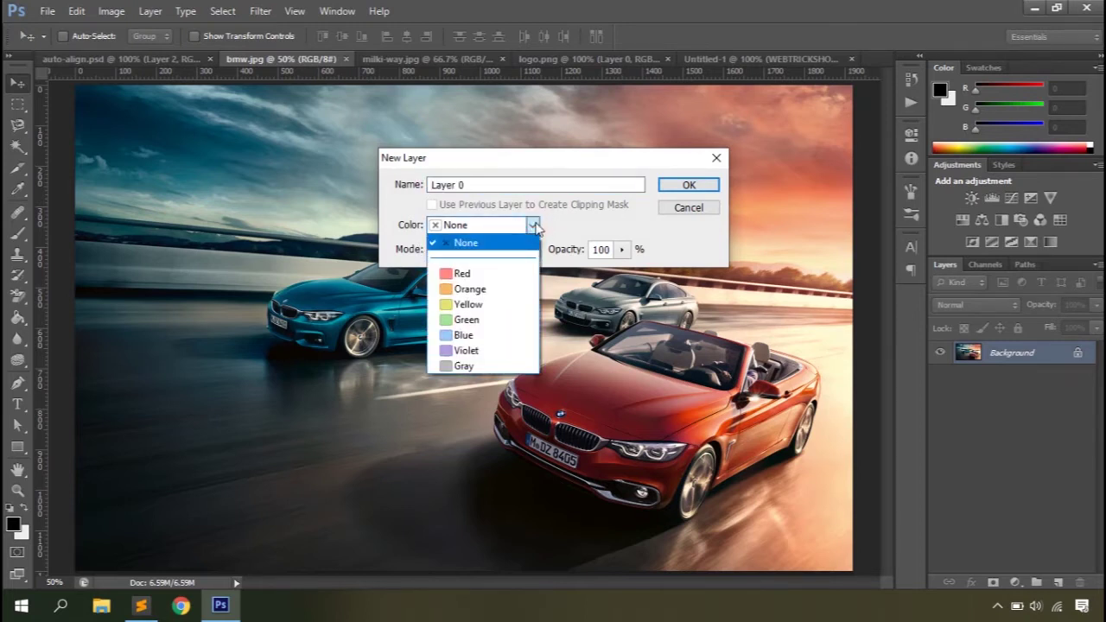
{"action": "left_click", "coordinate": [535, 226]}
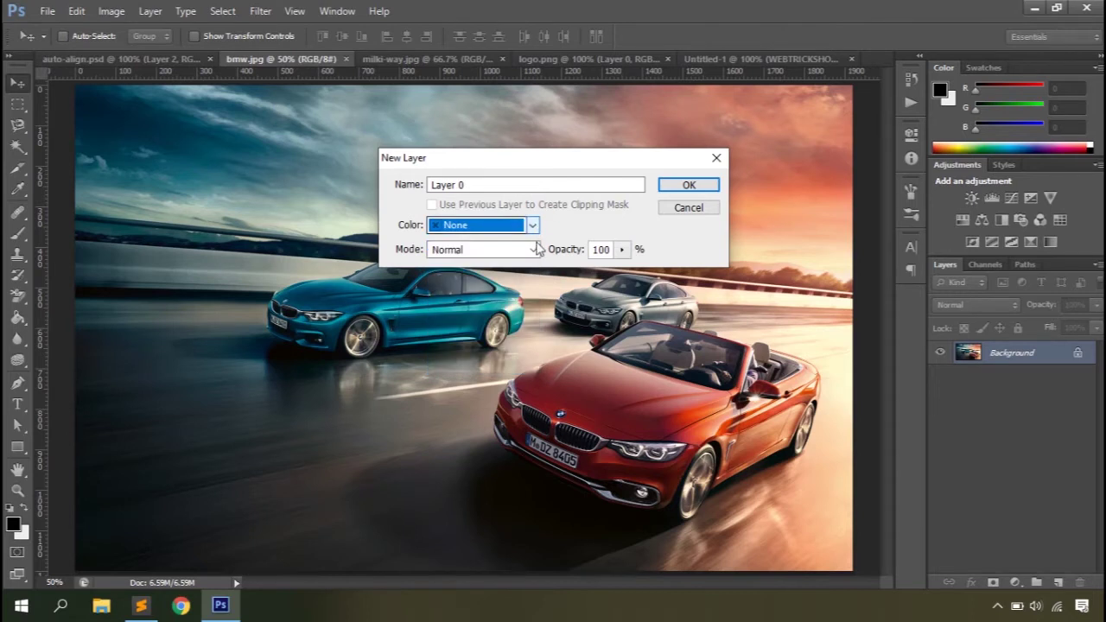
{"action": "left_click", "coordinate": [536, 250]}
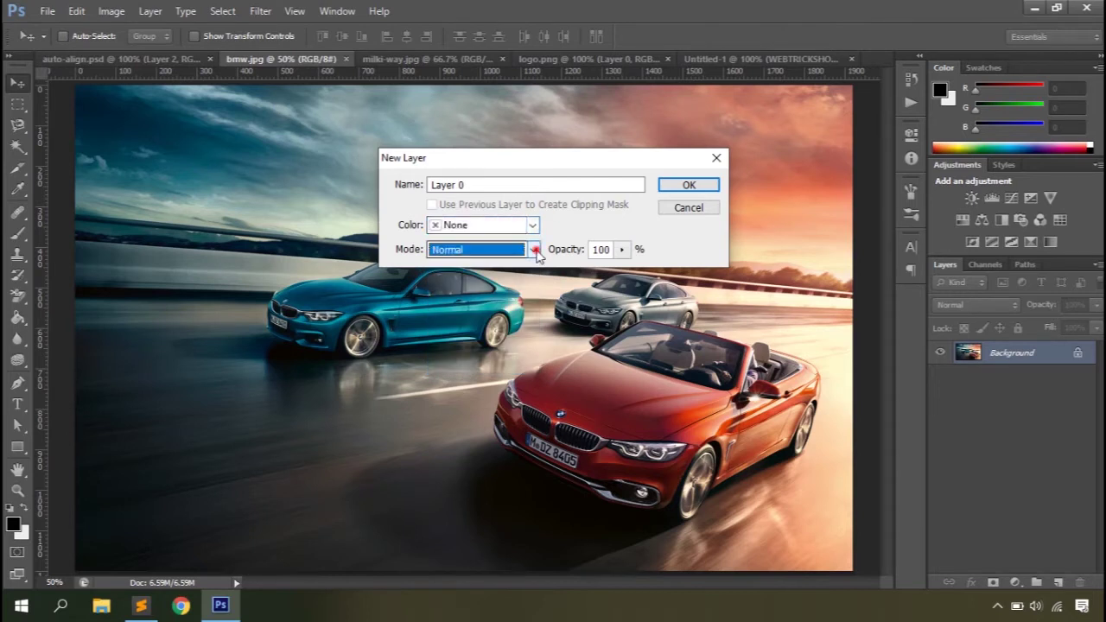
{"action": "left_click", "coordinate": [608, 222]}
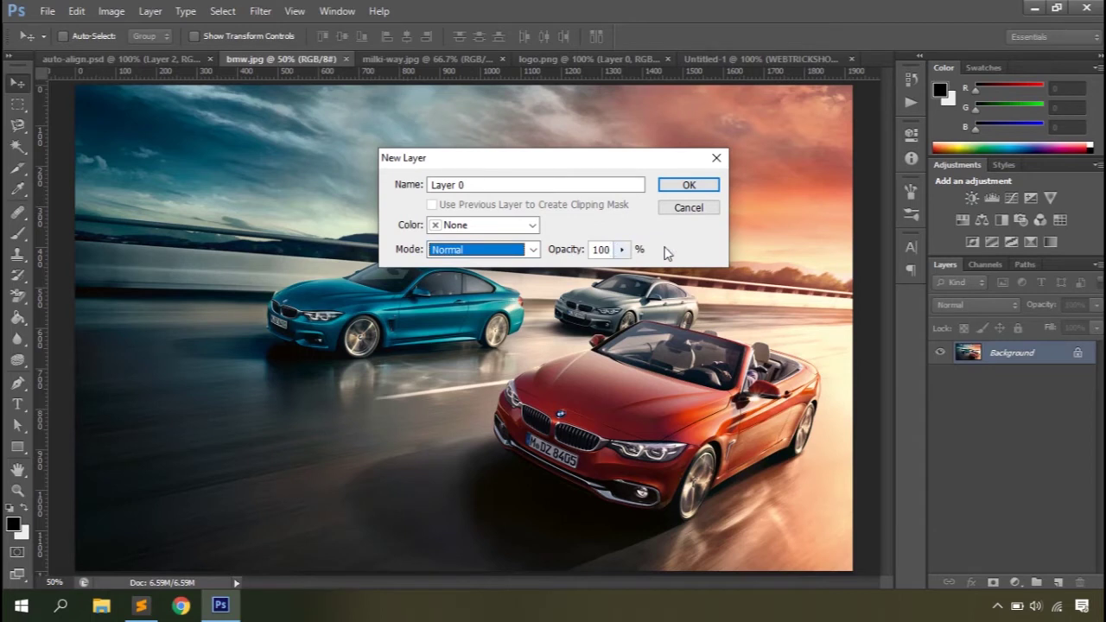
{"action": "key", "text": "shift+Tab"}
{"action": "key", "text": "shift+Tab"}
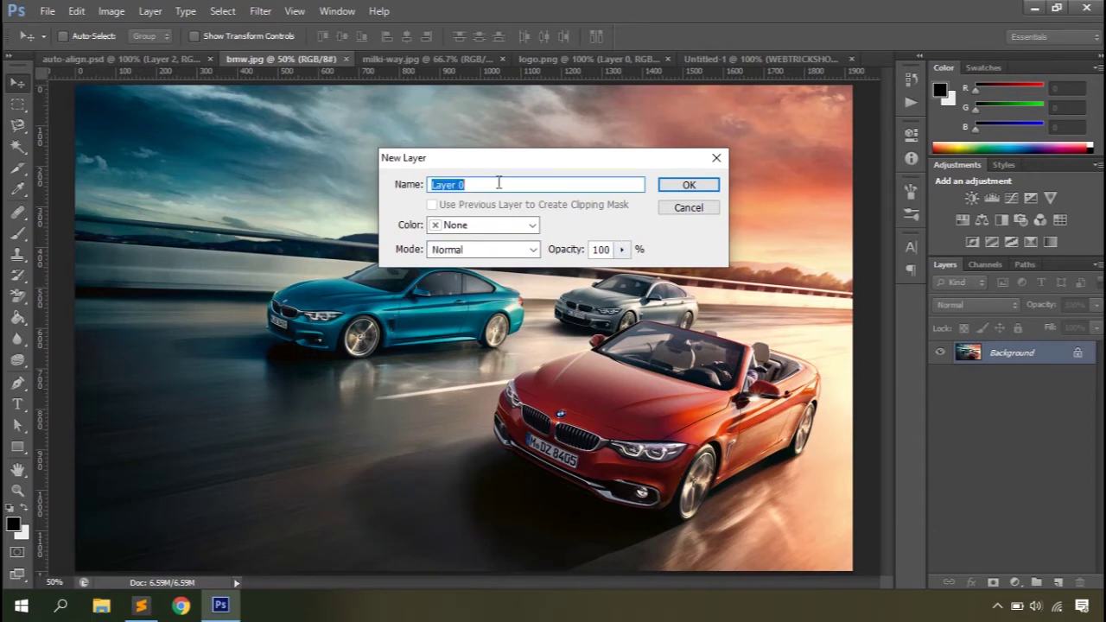
{"action": "type", "text": "background"}
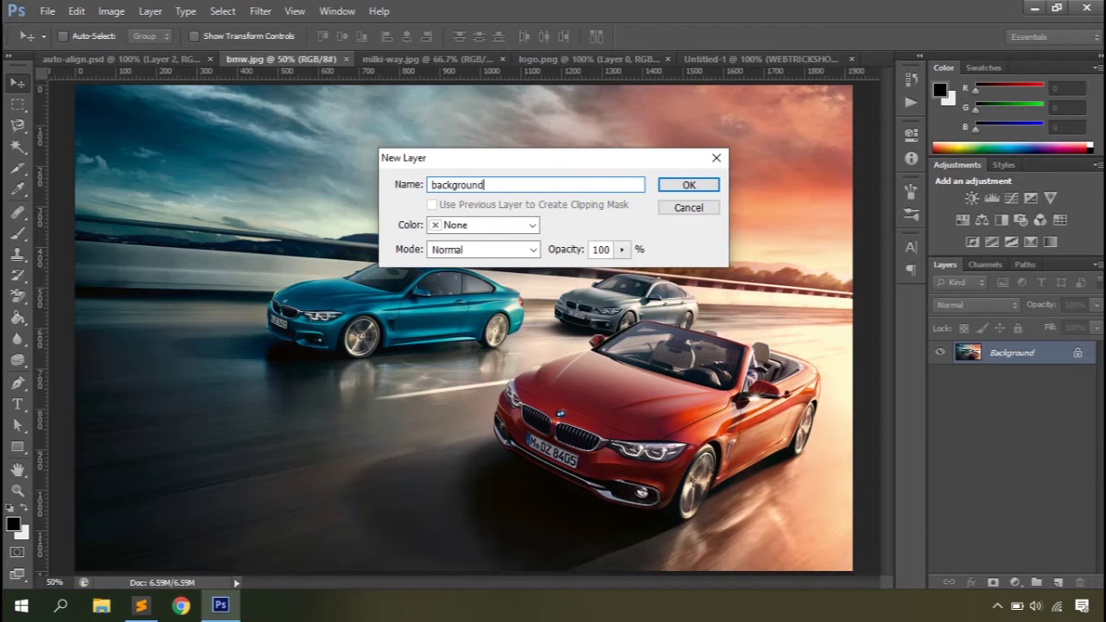
{"action": "left_click", "coordinate": [692, 184]}
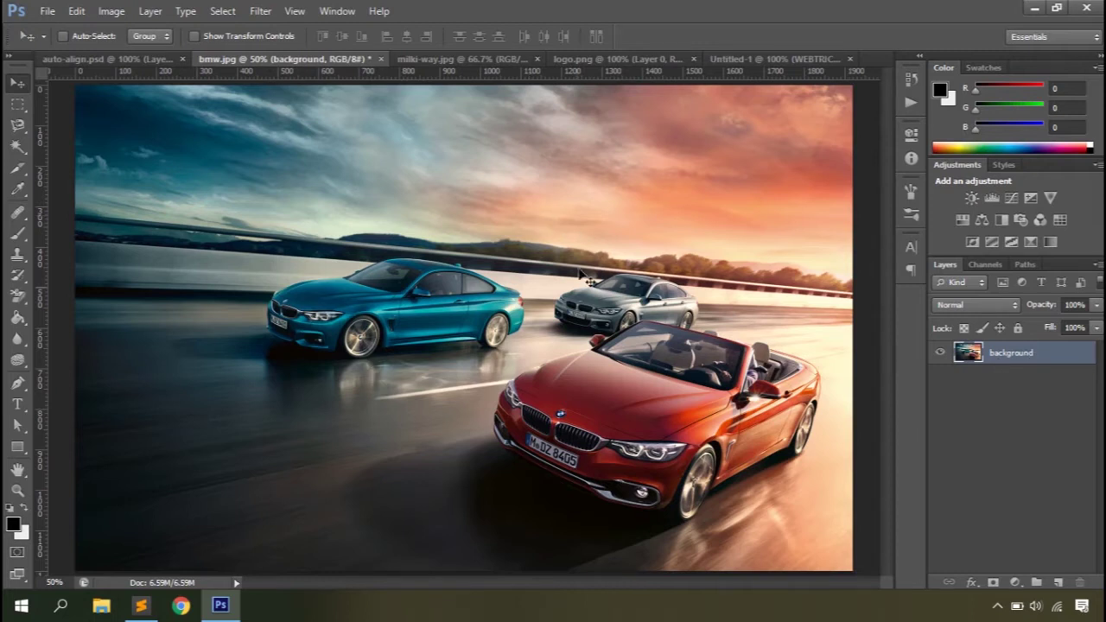
{"action": "left_click_drag", "start_coordinate": [415, 205], "coordinate": [459, 216]}
{"action": "left_click", "coordinate": [44, 38]}
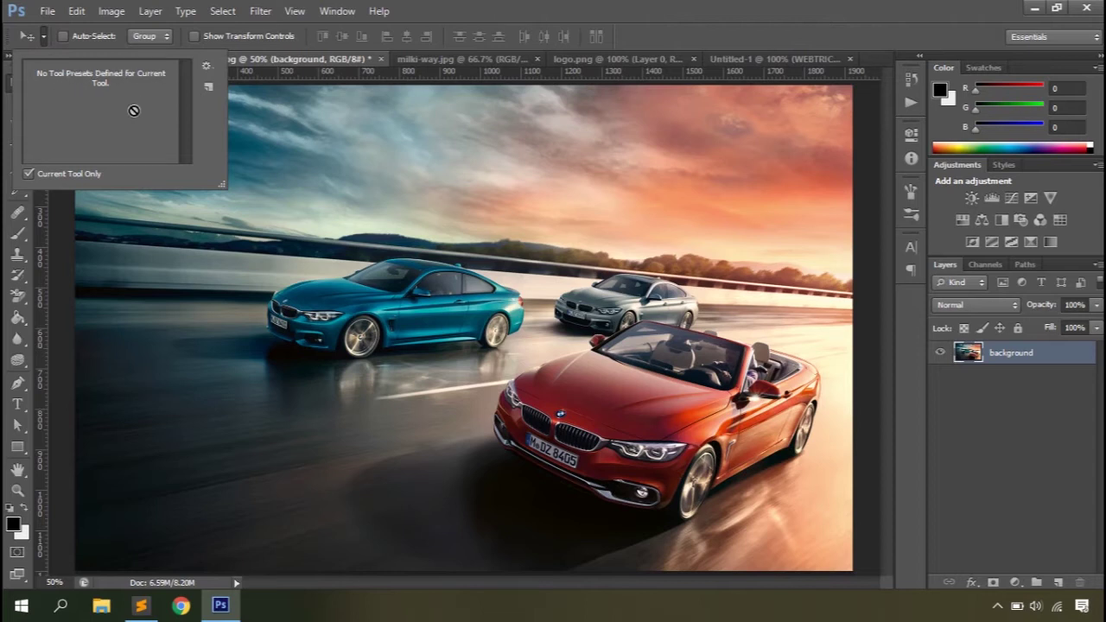
{"action": "left_click", "coordinate": [206, 66]}
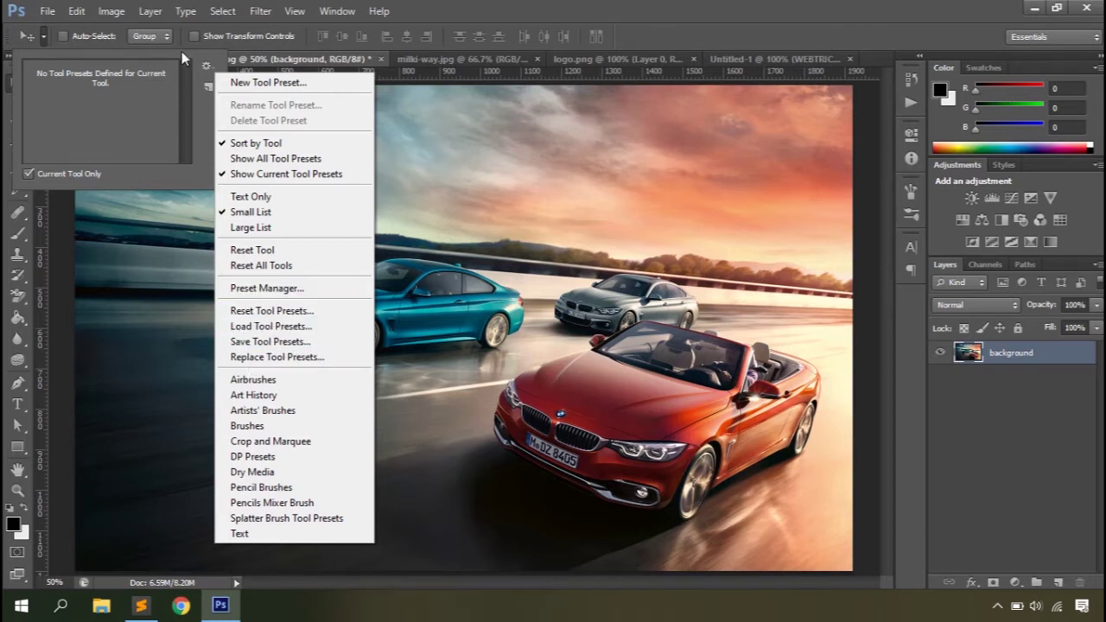
{"action": "left_click", "coordinate": [582, 7]}
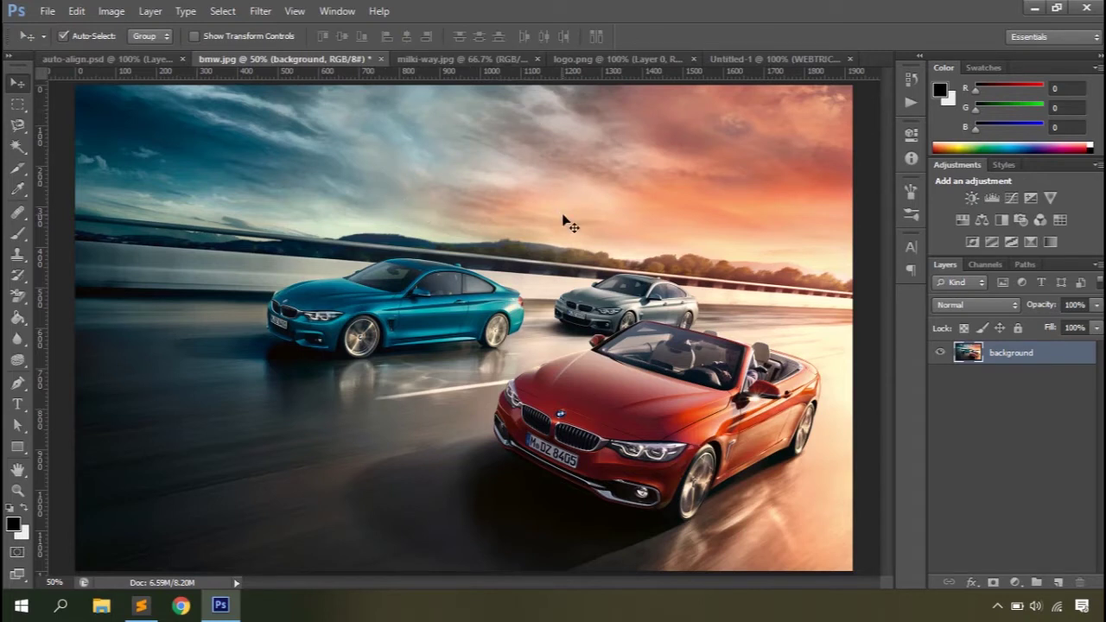
Place bokeh.jpg into the document and shrink it to about 40% width and 37% height, keeping its lower-left corner fixed.
{"action": "left_click", "coordinate": [46, 11]}
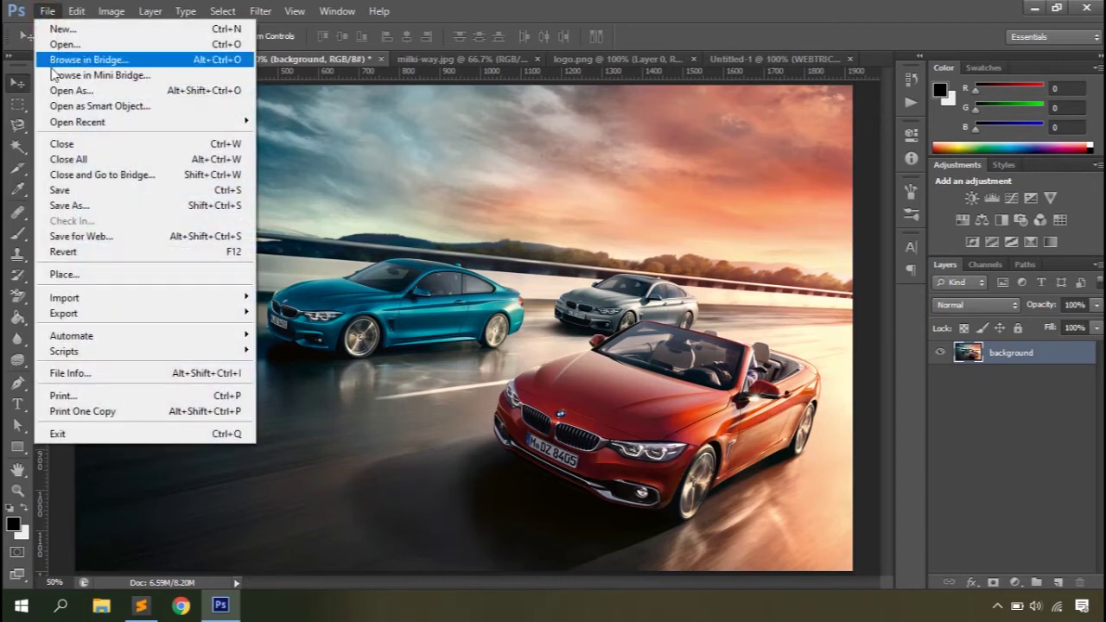
{"action": "left_click", "coordinate": [78, 275]}
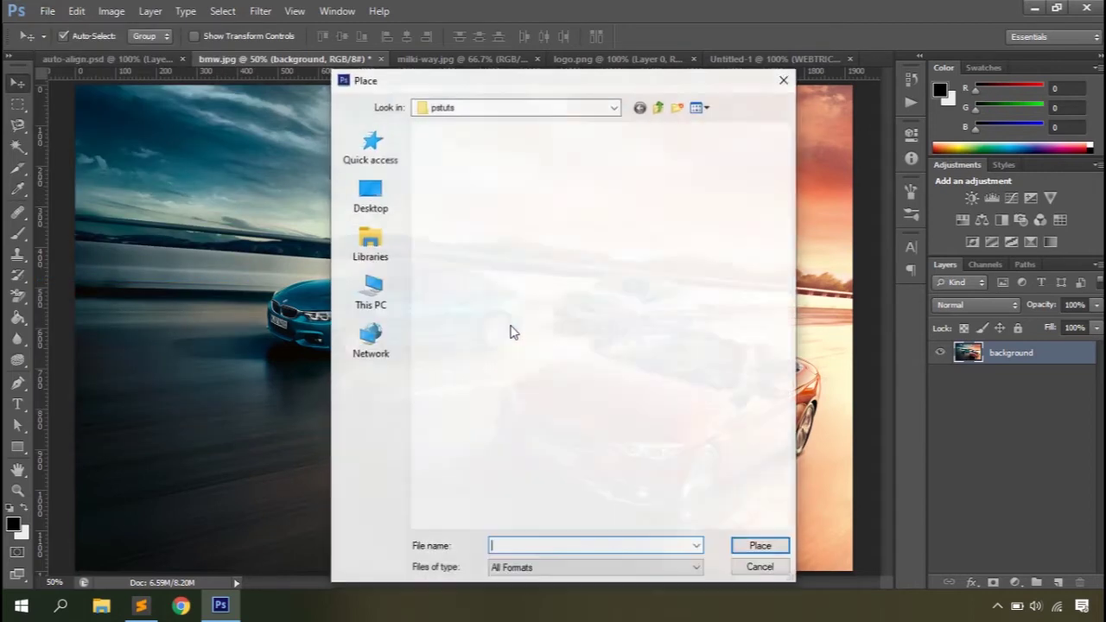
{"action": "left_click", "coordinate": [465, 309]}
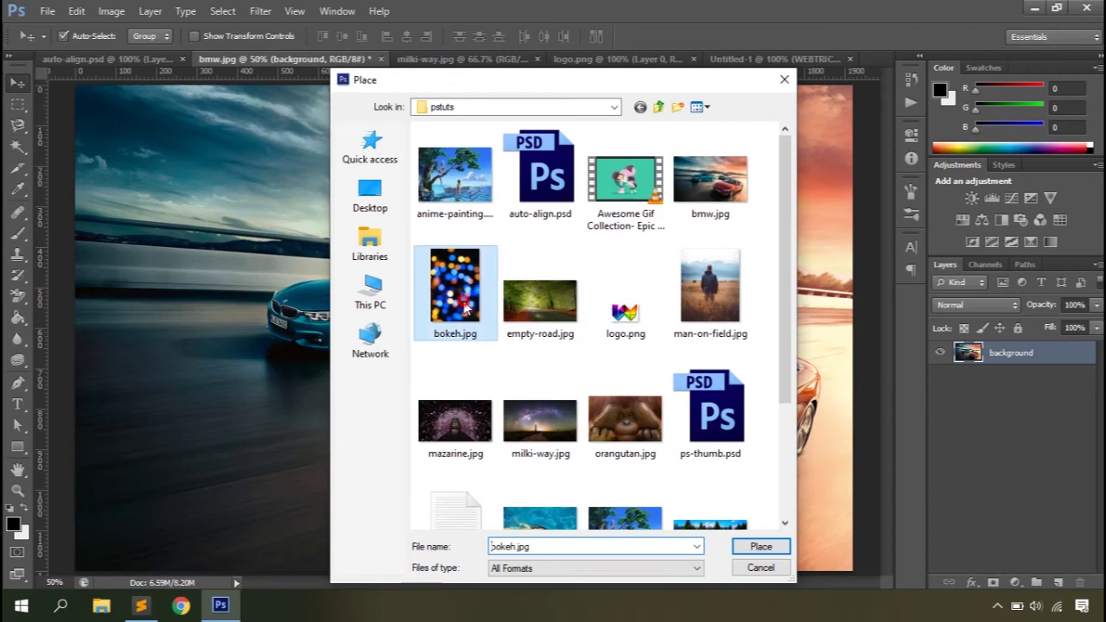
{"action": "double_click", "coordinate": [465, 309]}
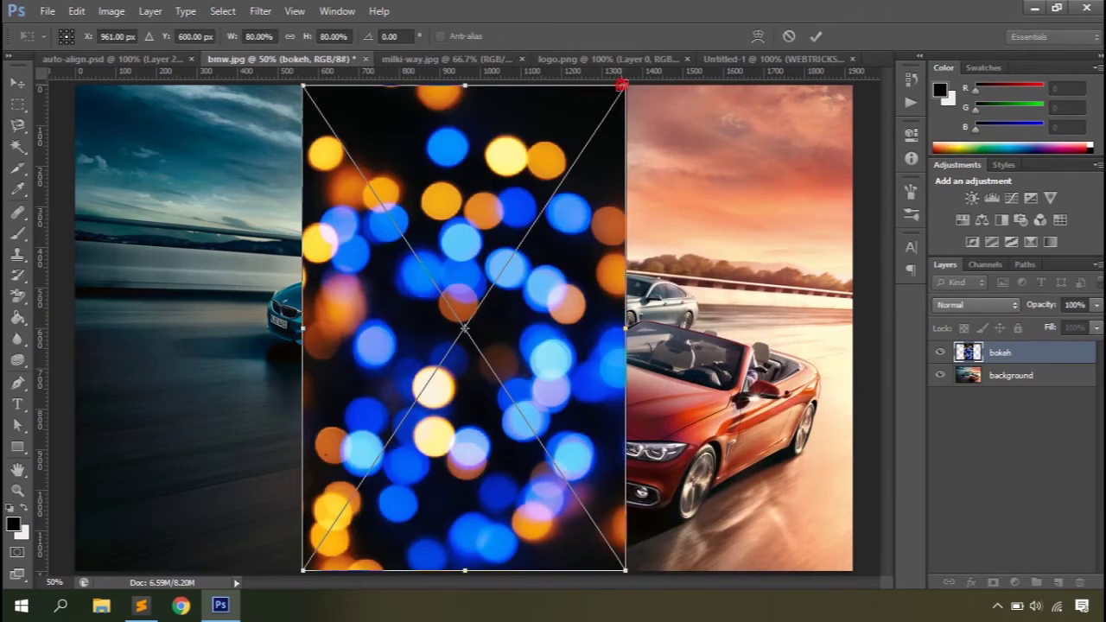
{"action": "left_click_drag", "start_coordinate": [621, 85], "coordinate": [461, 346]}
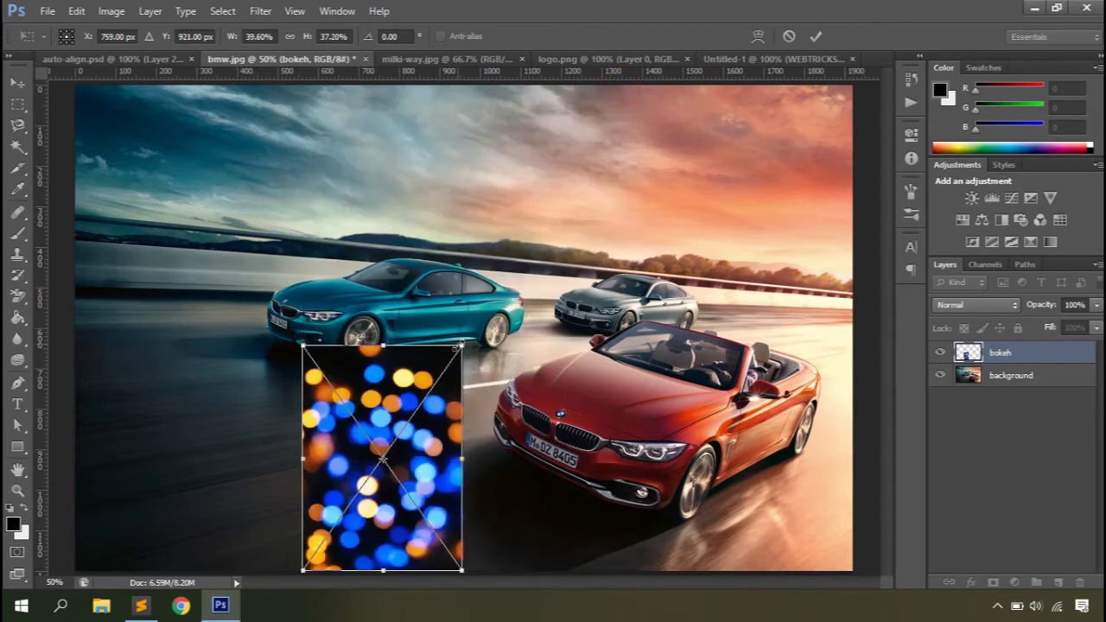
{"action": "key", "text": "Return"}
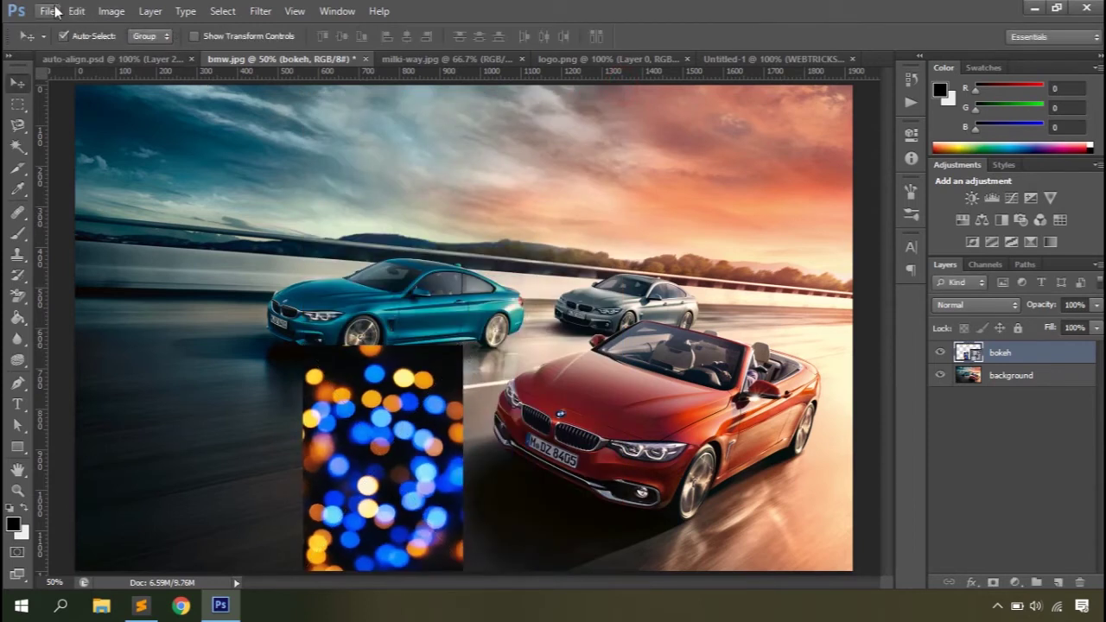
Place man-on-field.jpg into the document and scale it down to a small picture at the canvas's lower edge, over the bokeh image.
{"action": "left_click", "coordinate": [50, 11]}
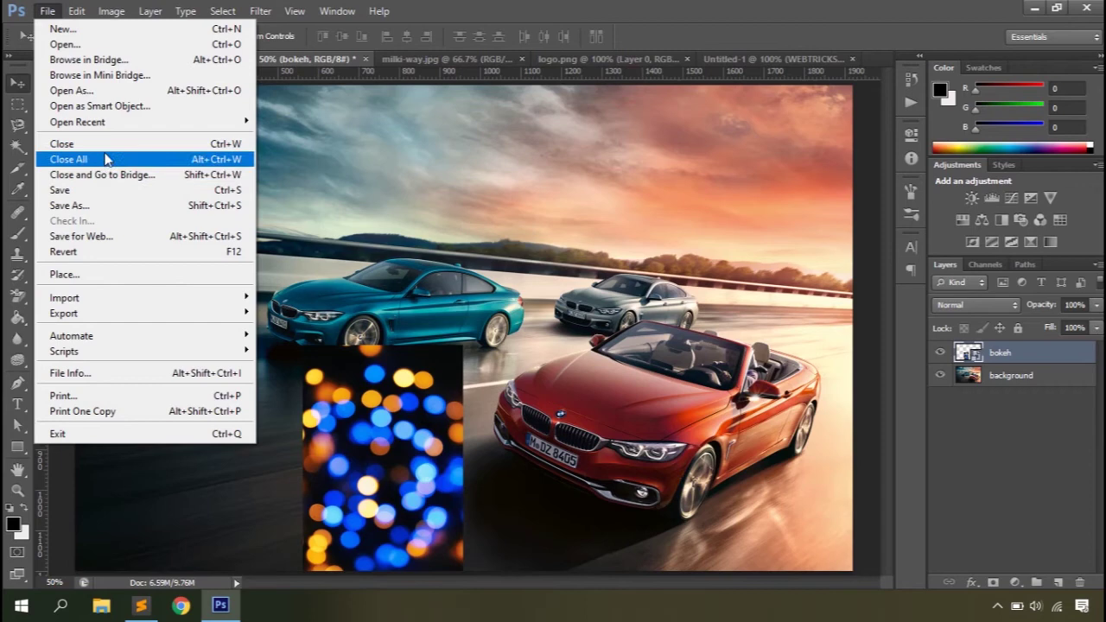
{"action": "left_click", "coordinate": [85, 275]}
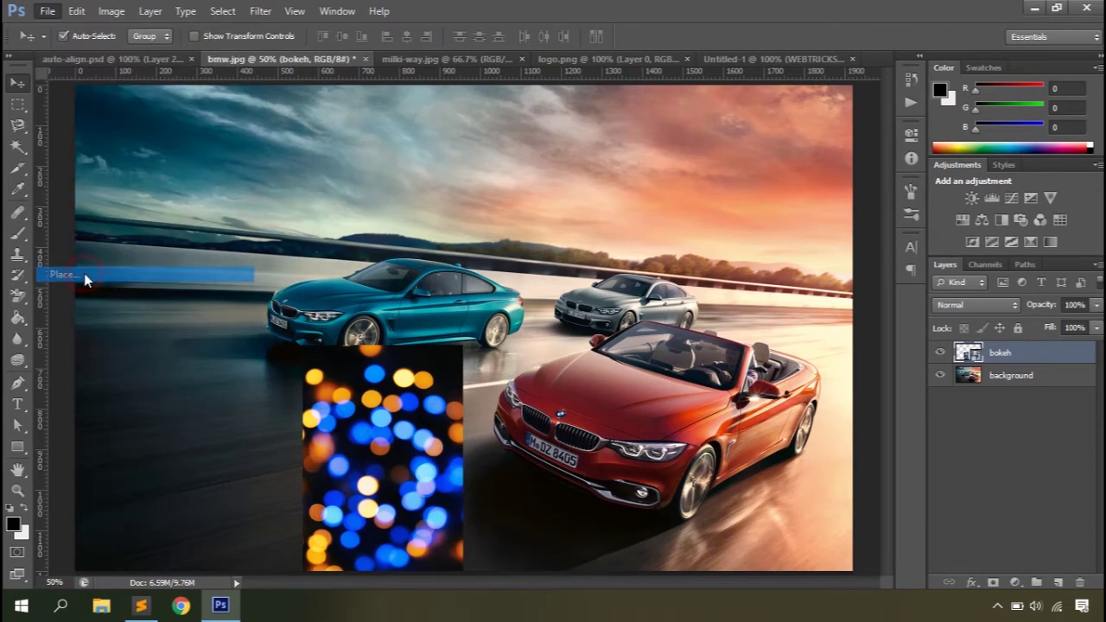
{"action": "left_click", "coordinate": [711, 285]}
{"action": "double_click", "coordinate": [711, 285]}
{"action": "left_click_drag", "start_coordinate": [658, 87], "coordinate": [485, 356]}
{"action": "key", "text": "Return"}
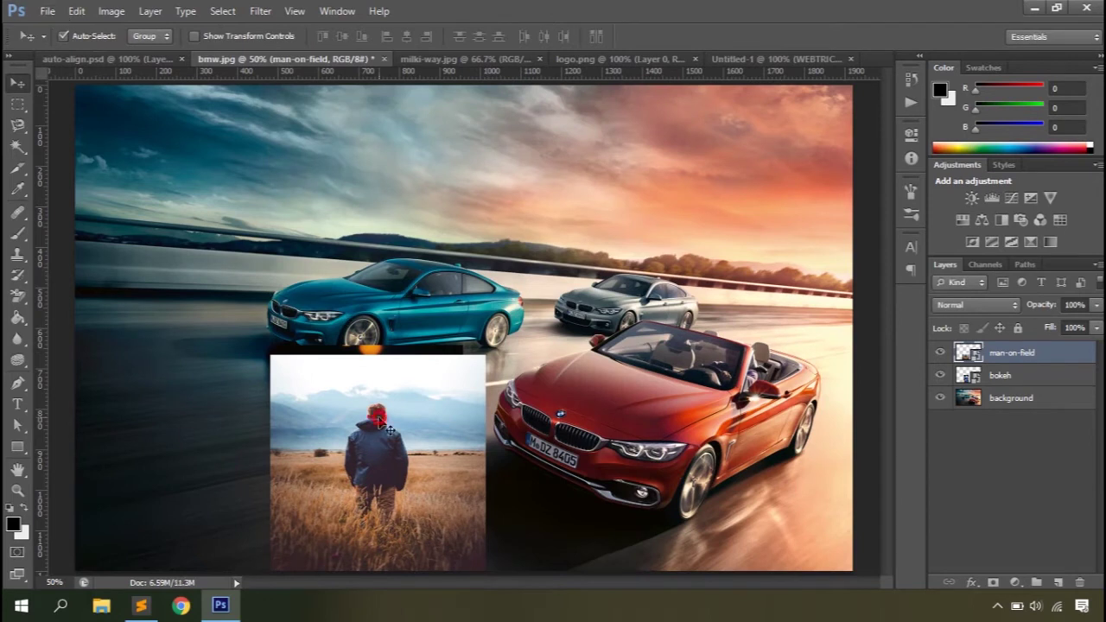
Place orangutan.jpg into the document and scale it down toward its lower-left corner, partly covering the man-on-field image.
{"action": "left_click", "coordinate": [48, 11]}
{"action": "left_click", "coordinate": [84, 274]}
{"action": "left_click", "coordinate": [625, 419]}
{"action": "double_click", "coordinate": [624, 419]}
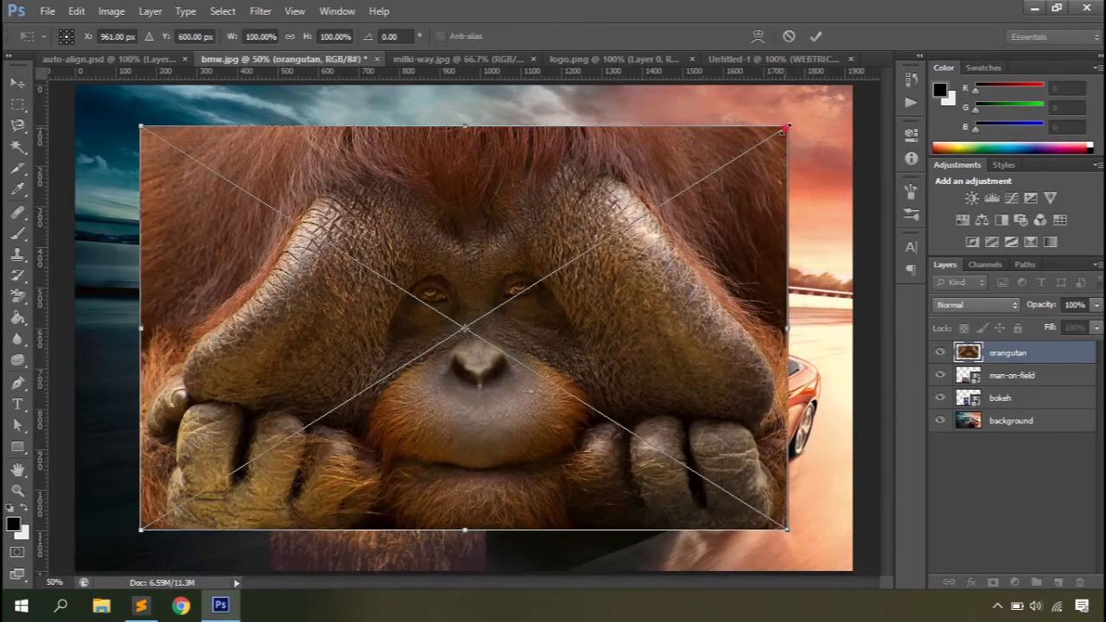
{"action": "left_click_drag", "start_coordinate": [784, 128], "coordinate": [407, 285]}
{"action": "key", "text": "Return"}
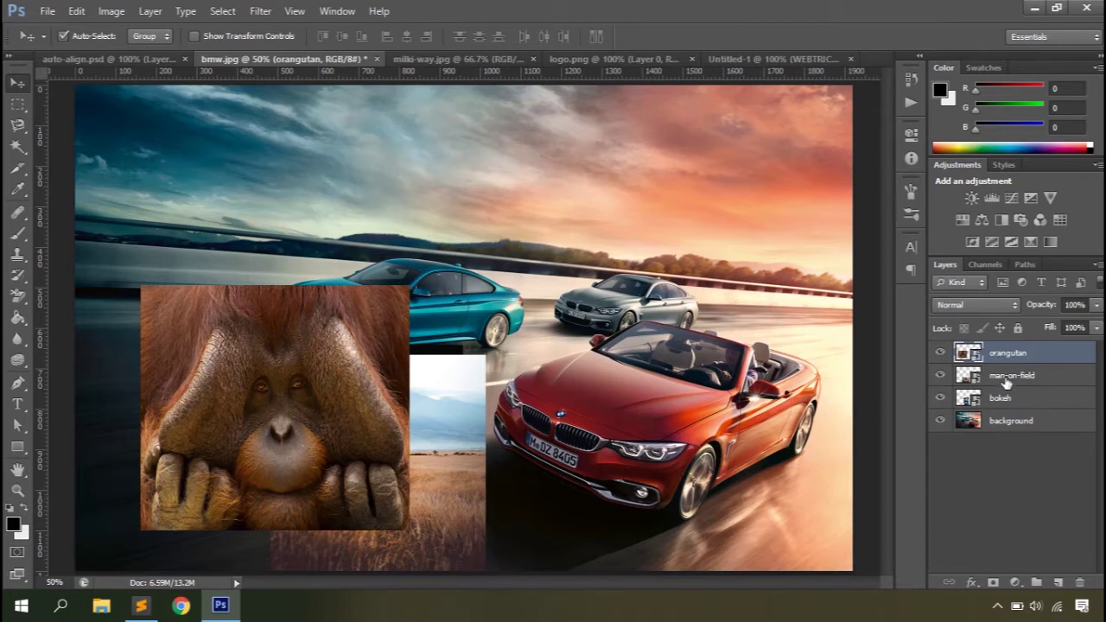
{"action": "left_click", "coordinate": [336, 12]}
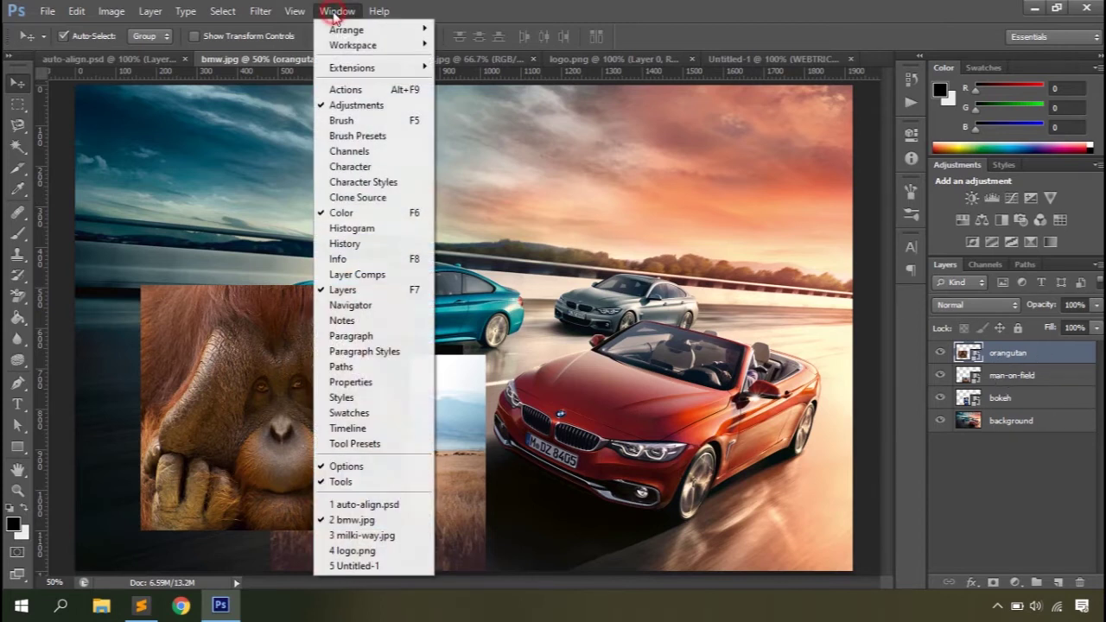
{"action": "left_click", "coordinate": [359, 295]}
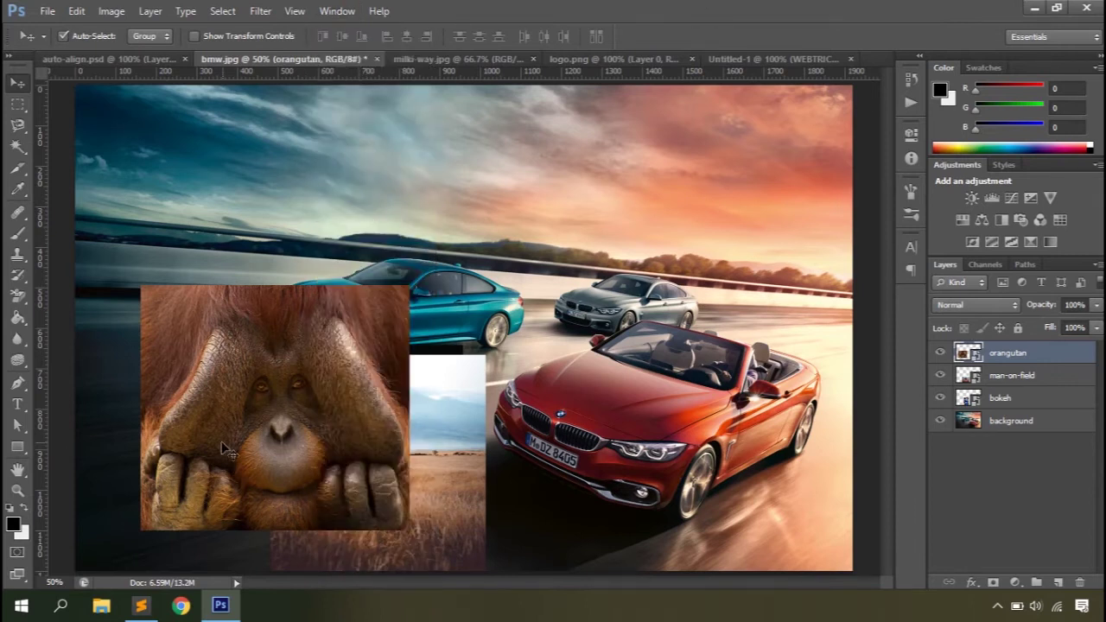
{"action": "key", "text": "ctrl"}
Move the bokeh layer to the upper-right area of the canvas and the man-on-field layer straight up near the canvas's top edge.
{"action": "left_click", "coordinate": [1012, 398]}
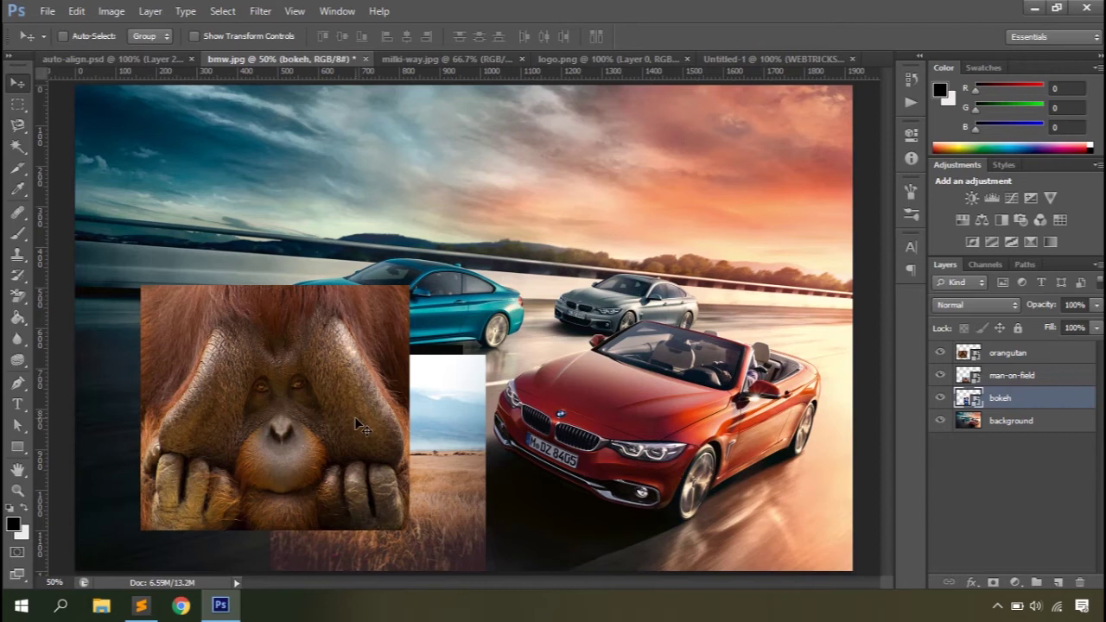
{"action": "left_click_drag", "start_coordinate": [336, 421], "coordinate": [678, 171]}
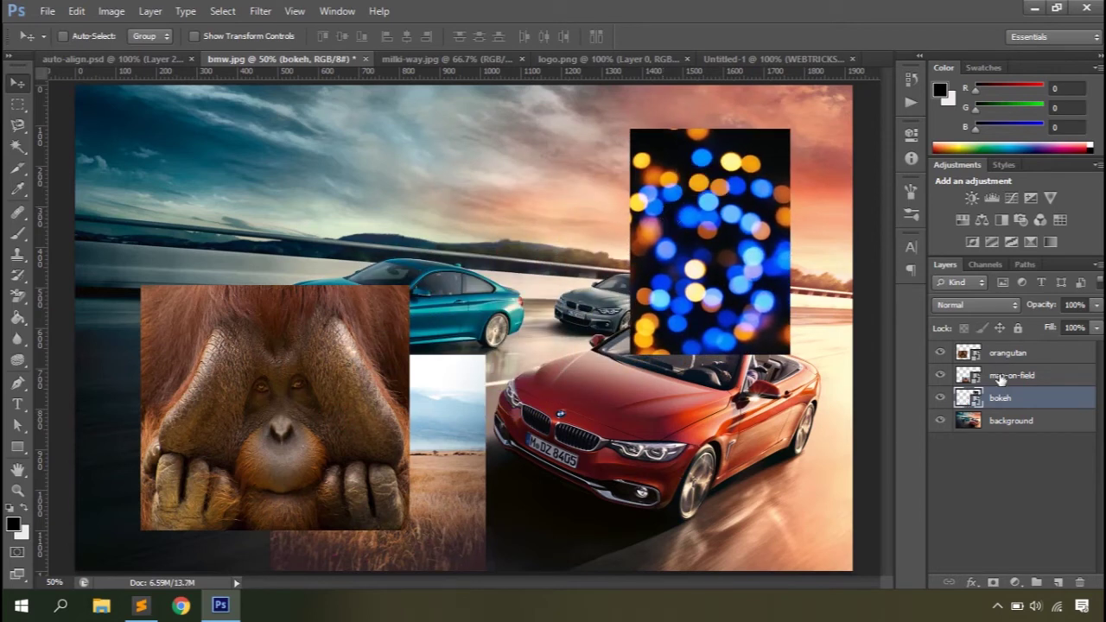
{"action": "left_click", "coordinate": [1000, 377]}
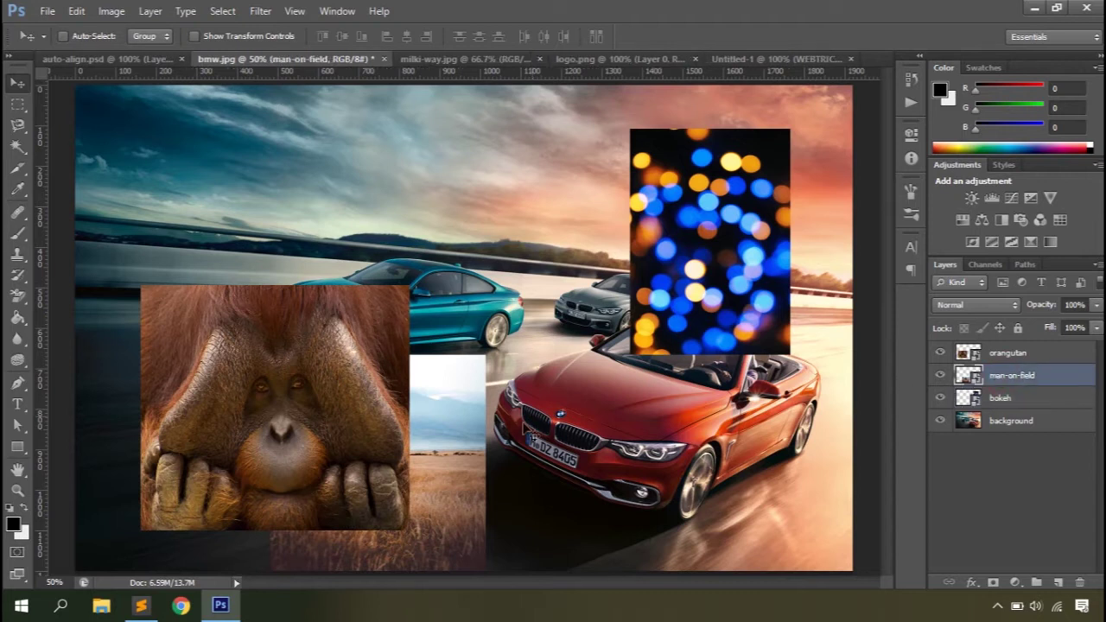
{"action": "left_click_drag", "start_coordinate": [442, 473], "coordinate": [438, 163]}
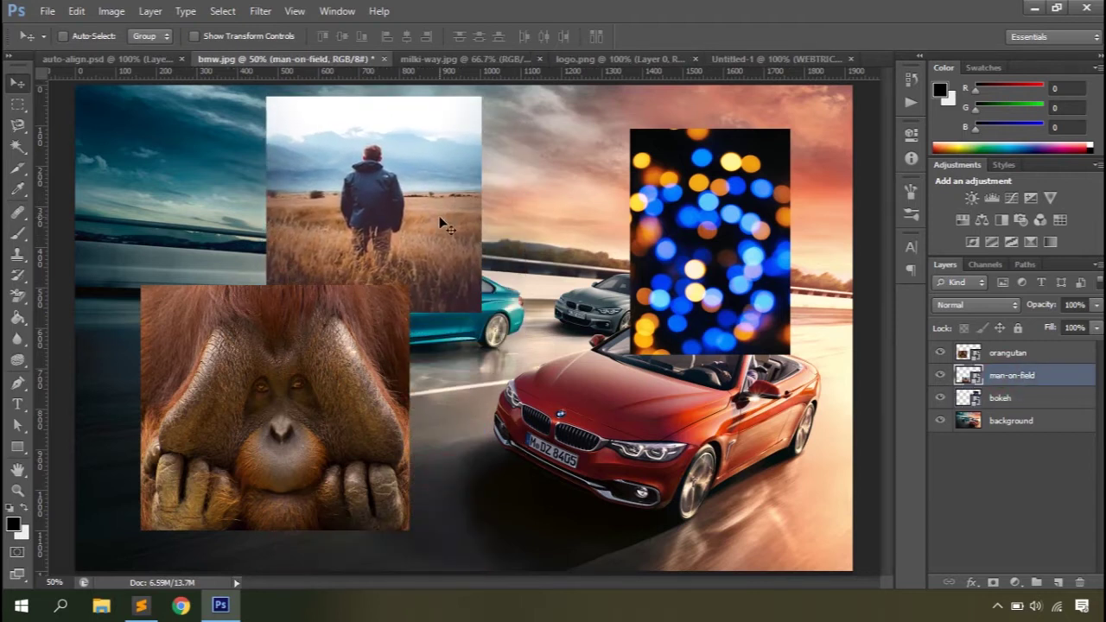
Move the orangutan layer into the lower-left corner of the canvas.
{"action": "left_click", "coordinate": [1006, 353]}
{"action": "left_click_drag", "start_coordinate": [259, 445], "coordinate": [199, 480]}
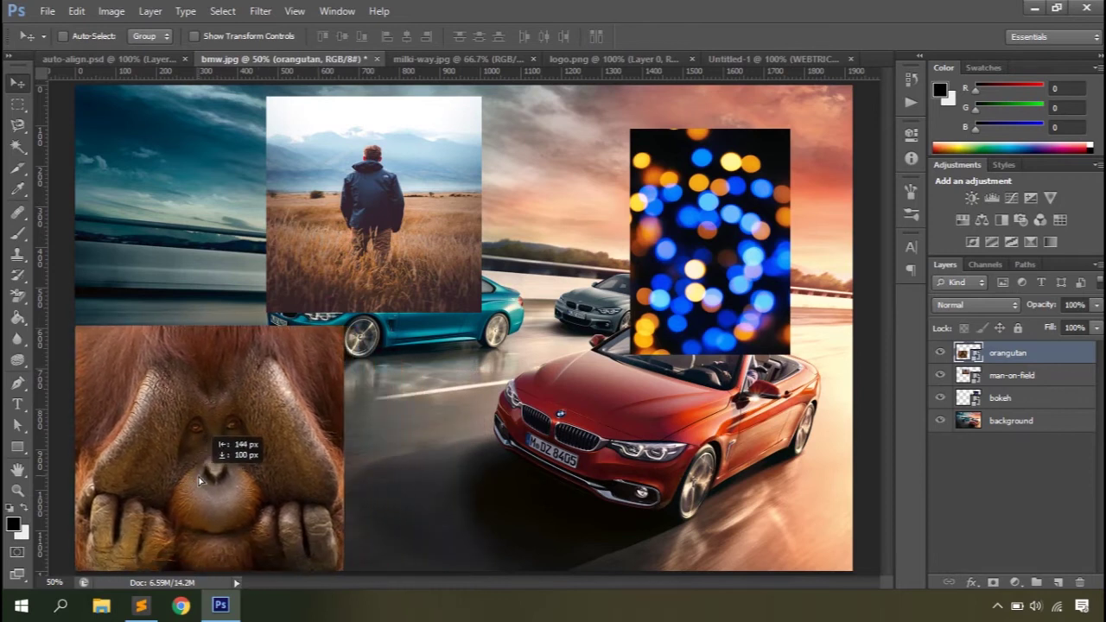
Try moving the background layer around behind the placed images.
{"action": "left_click", "coordinate": [1012, 423]}
{"action": "left_click_drag", "start_coordinate": [562, 218], "coordinate": [730, 321]}
{"action": "left_click_drag", "start_coordinate": [620, 236], "coordinate": [565, 210]}
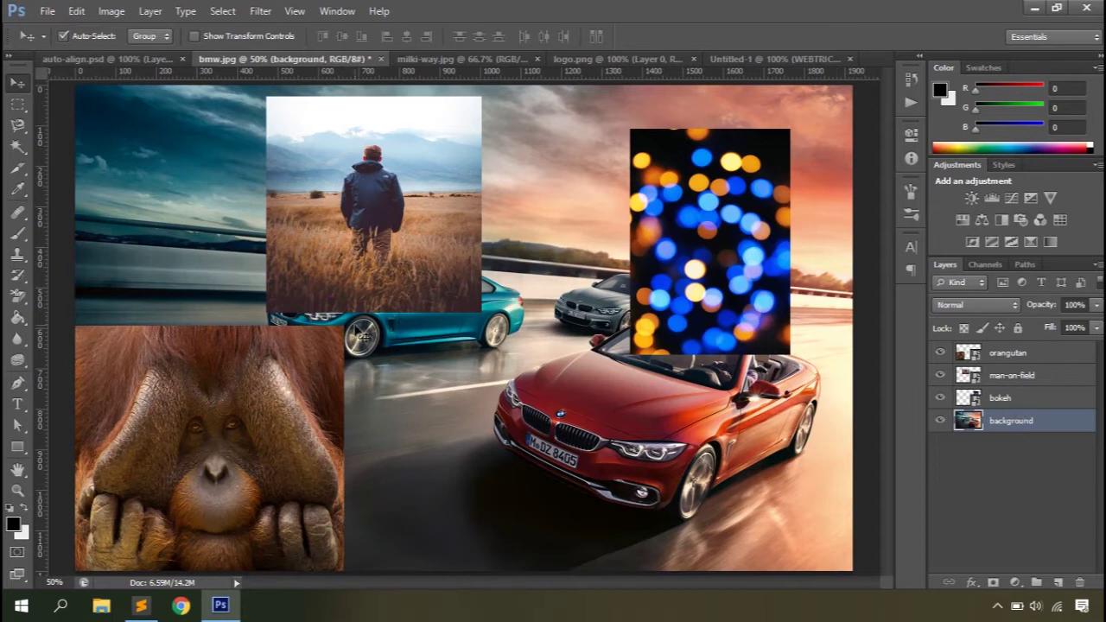
Move the bokeh layer down over the red car, the man-on-field layer toward the canvas's center, and the orangutan layer up to overlap it.
{"action": "left_click_drag", "start_coordinate": [754, 221], "coordinate": [715, 322]}
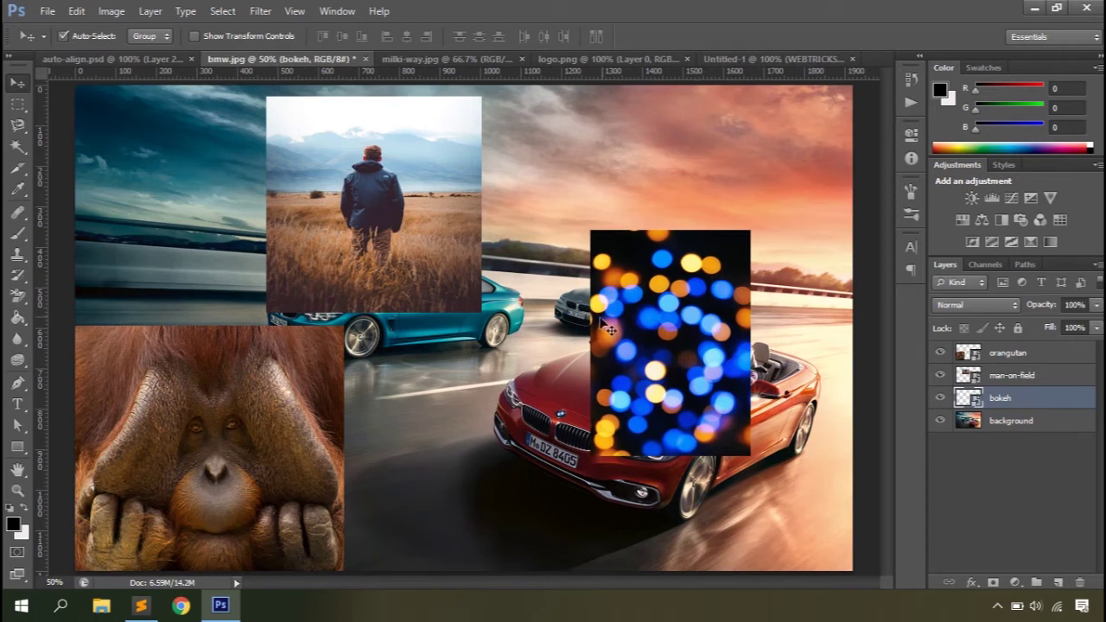
{"action": "left_click_drag", "start_coordinate": [291, 203], "coordinate": [398, 237]}
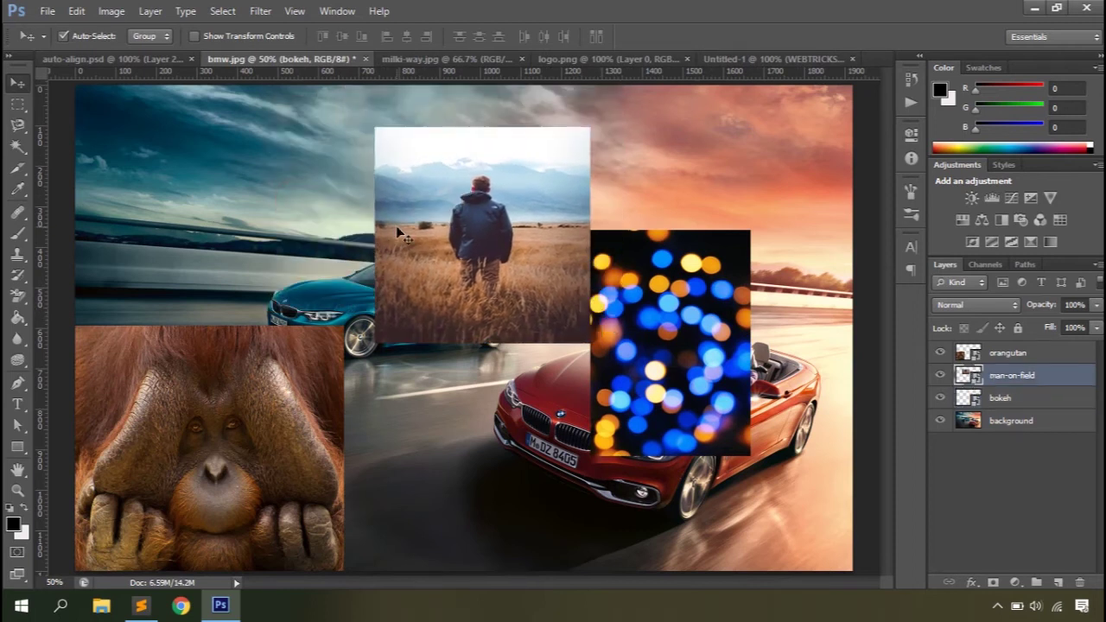
{"action": "left_click_drag", "start_coordinate": [227, 426], "coordinate": [366, 396]}
{"action": "mouse_move", "coordinate": [176, 165]}
{"action": "left_mouse_down"}
{"action": "mouse_move", "coordinate": [253, 166]}
{"action": "mouse_move", "coordinate": [181, 166]}
{"action": "left_mouse_up"}
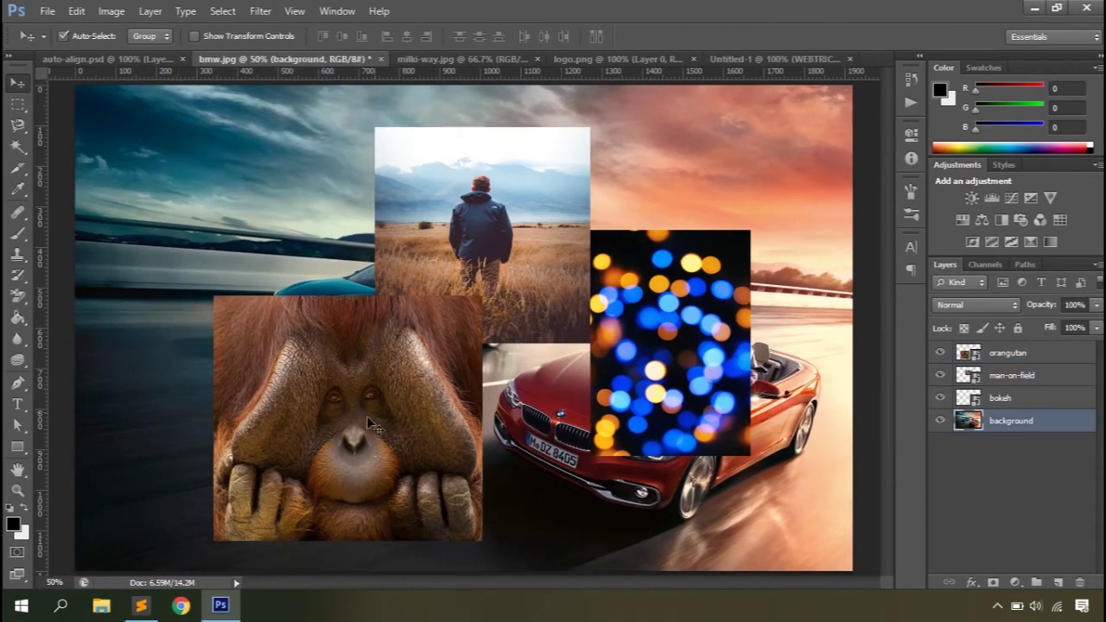
Move the orangutan layer to the canvas's upper-left corner, the man-on-field layer to the bottom center, and the bokeh layer above the red car.
{"action": "left_click_drag", "start_coordinate": [363, 424], "coordinate": [224, 225]}
{"action": "left_click_drag", "start_coordinate": [420, 239], "coordinate": [120, 475]}
{"action": "left_click_drag", "start_coordinate": [706, 373], "coordinate": [808, 395]}
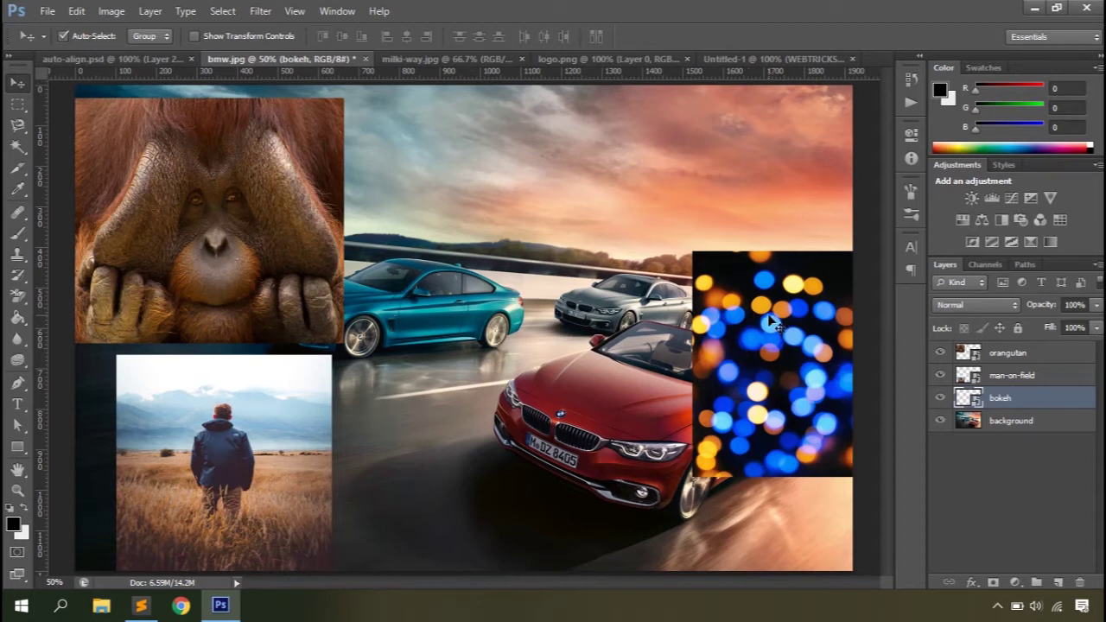
{"action": "left_click_drag", "start_coordinate": [772, 321], "coordinate": [646, 230]}
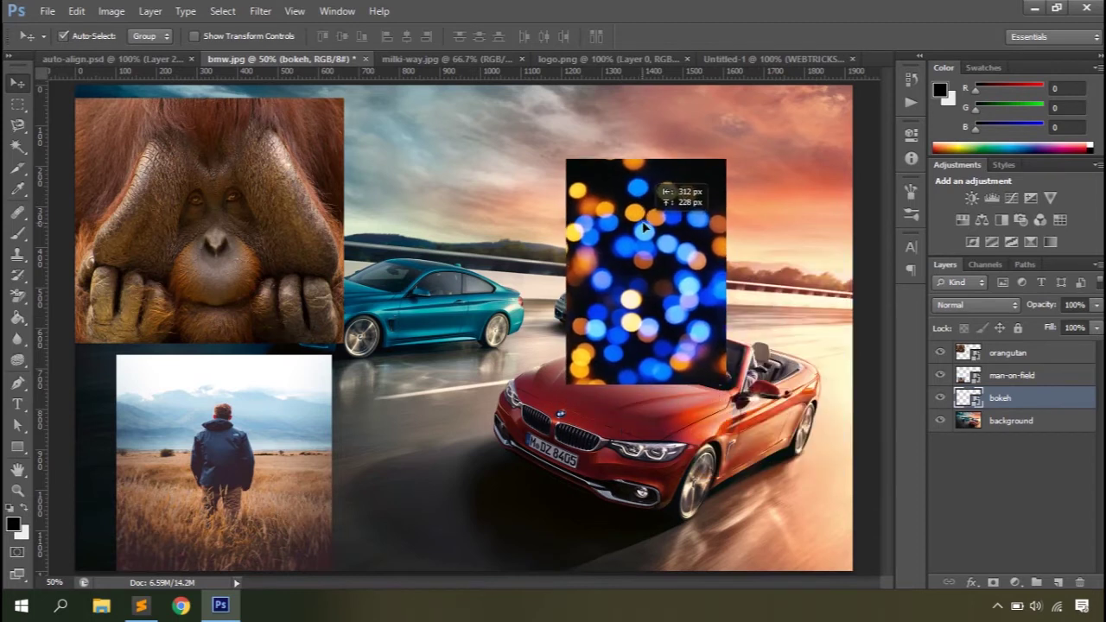
{"action": "left_click_drag", "start_coordinate": [220, 441], "coordinate": [423, 440]}
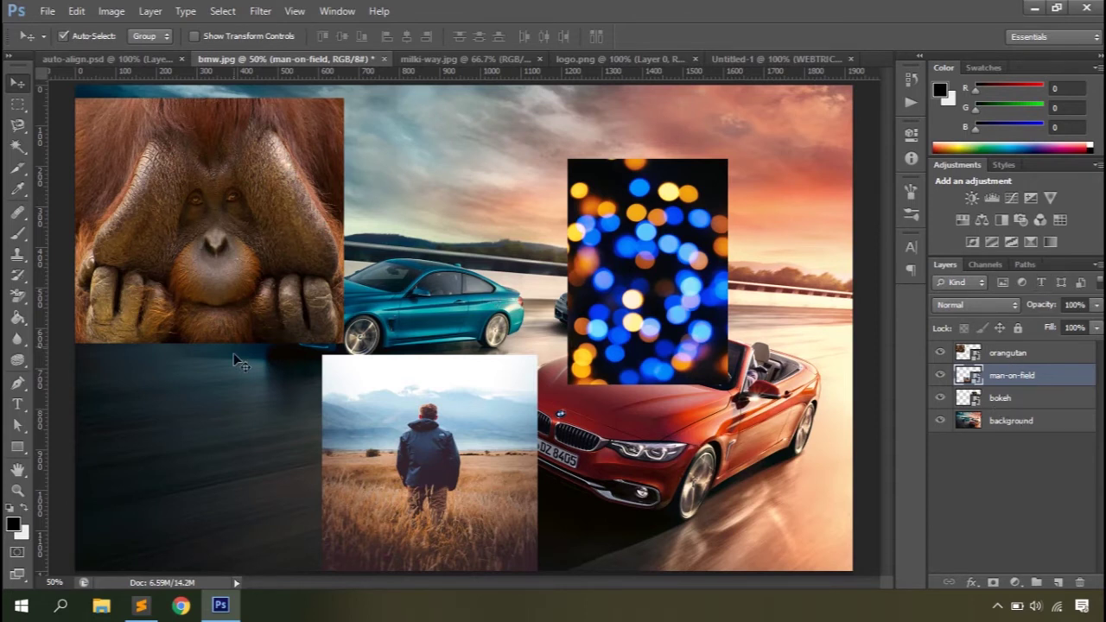
{"action": "key", "text": "ctrl+z"}
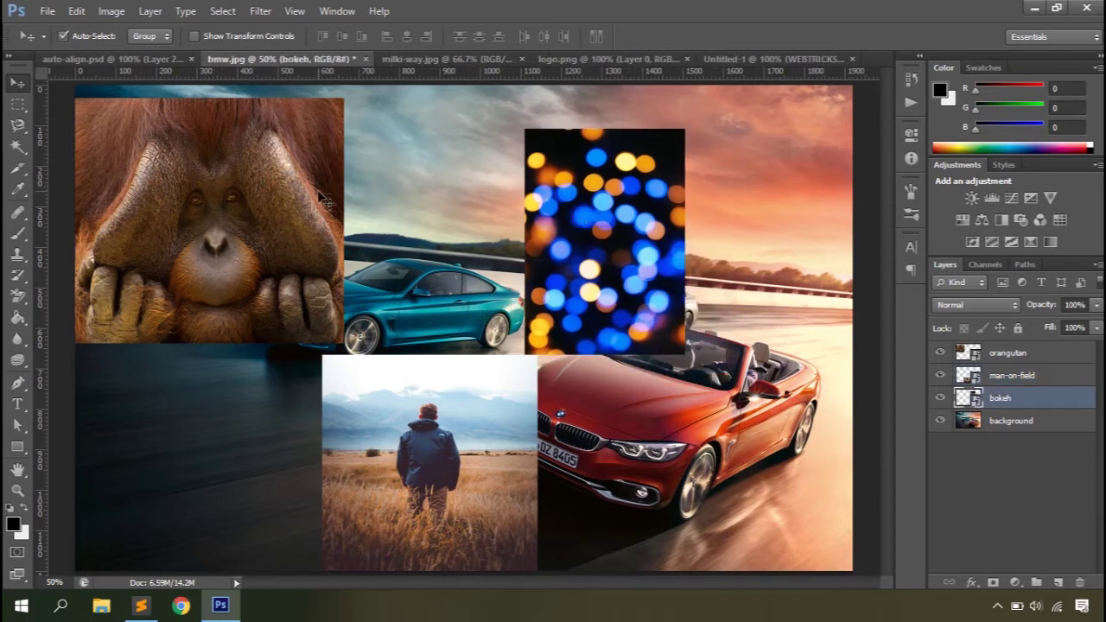
Turn off Auto-Select for the Move tool and look at its Group and Layer choices.
{"action": "left_click", "coordinate": [62, 36]}
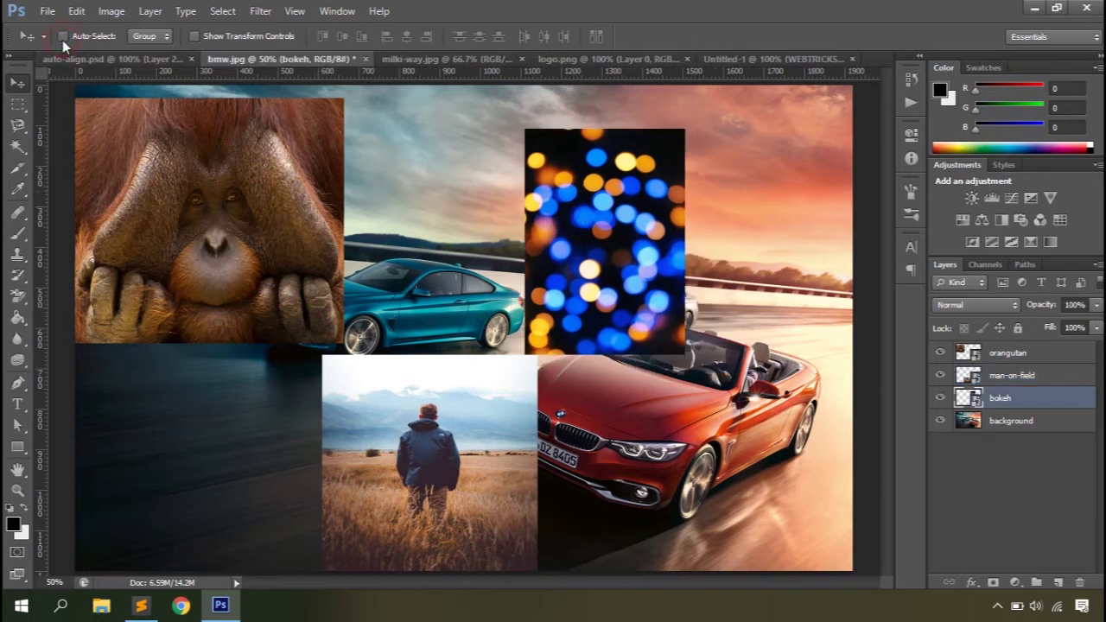
{"action": "left_click", "coordinate": [145, 37]}
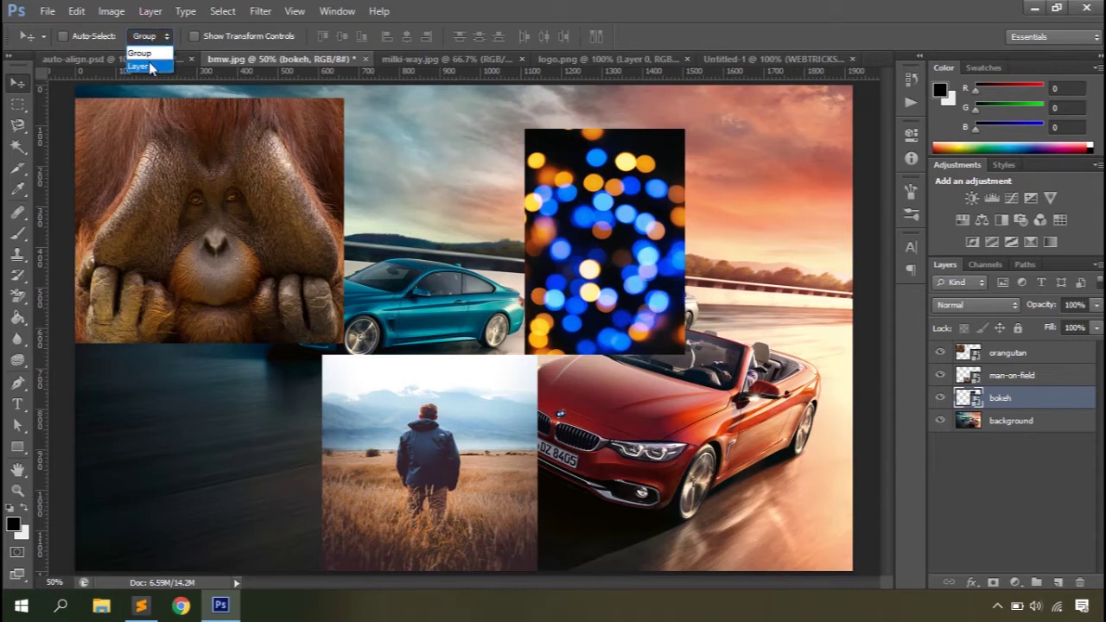
{"action": "left_click", "coordinate": [502, 10]}
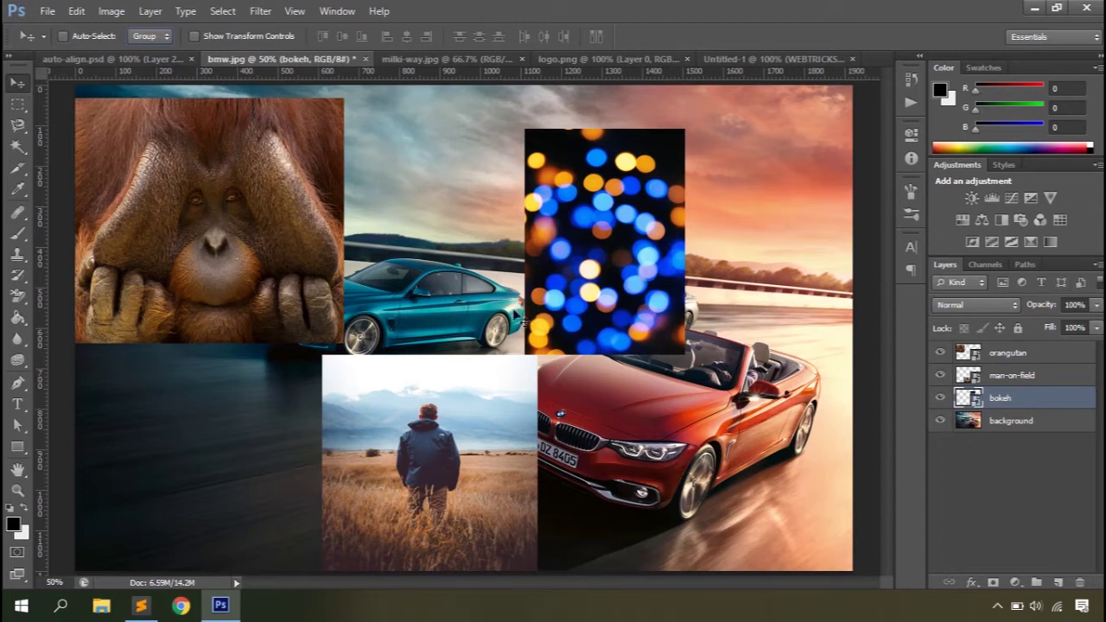
Try to move the orangutan image on the canvas while only the bokeh layer is selected.
{"action": "left_click", "coordinate": [229, 234]}
{"action": "left_click_drag", "start_coordinate": [238, 245], "coordinate": [395, 325]}
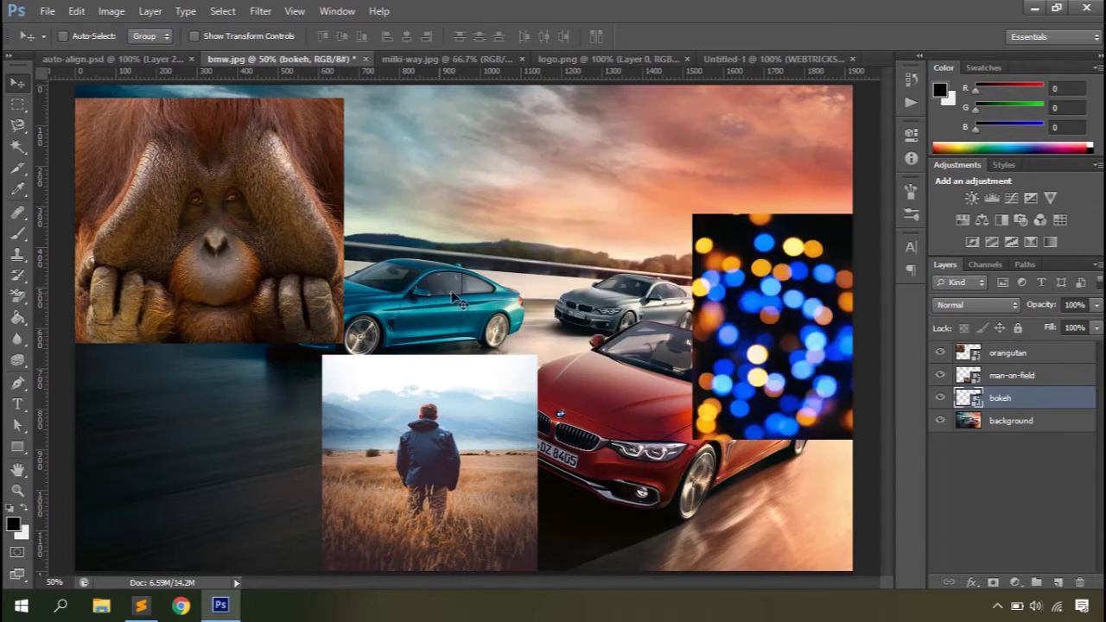
{"action": "left_click_drag", "start_coordinate": [264, 285], "coordinate": [201, 291]}
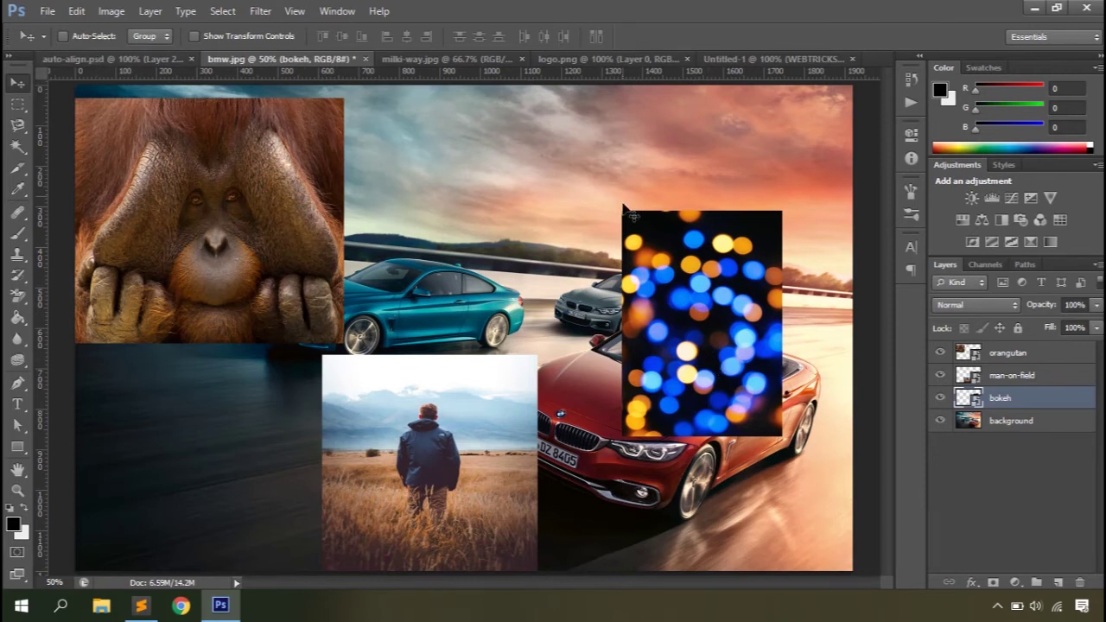
{"action": "left_click_drag", "start_coordinate": [240, 197], "coordinate": [160, 256]}
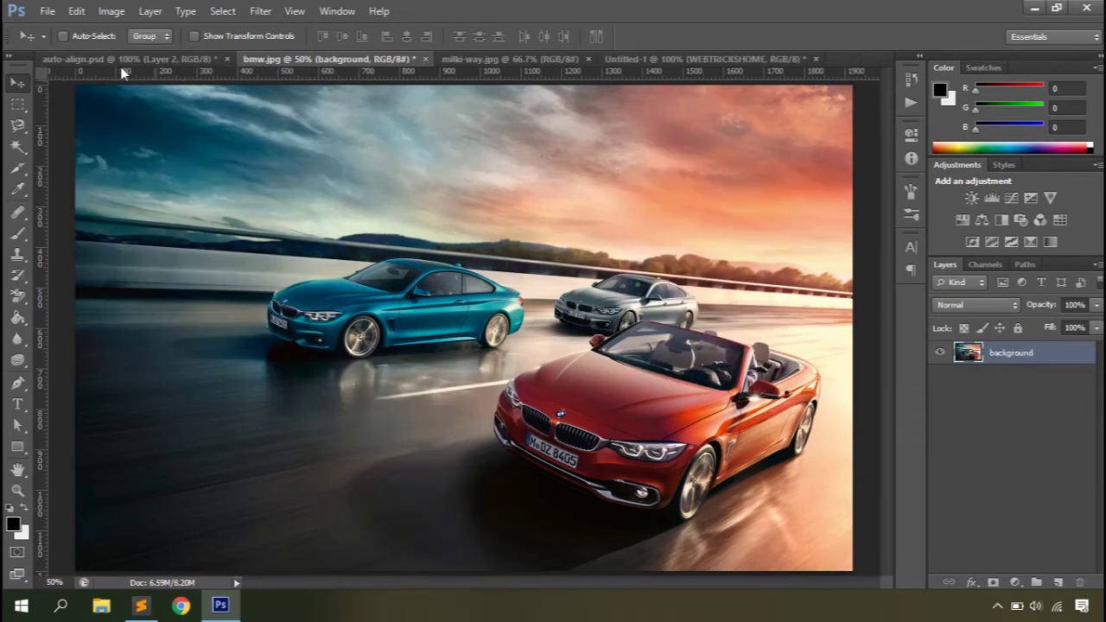
Place logo.png into bmw.jpg as a new layer.
{"action": "left_click", "coordinate": [46, 11]}
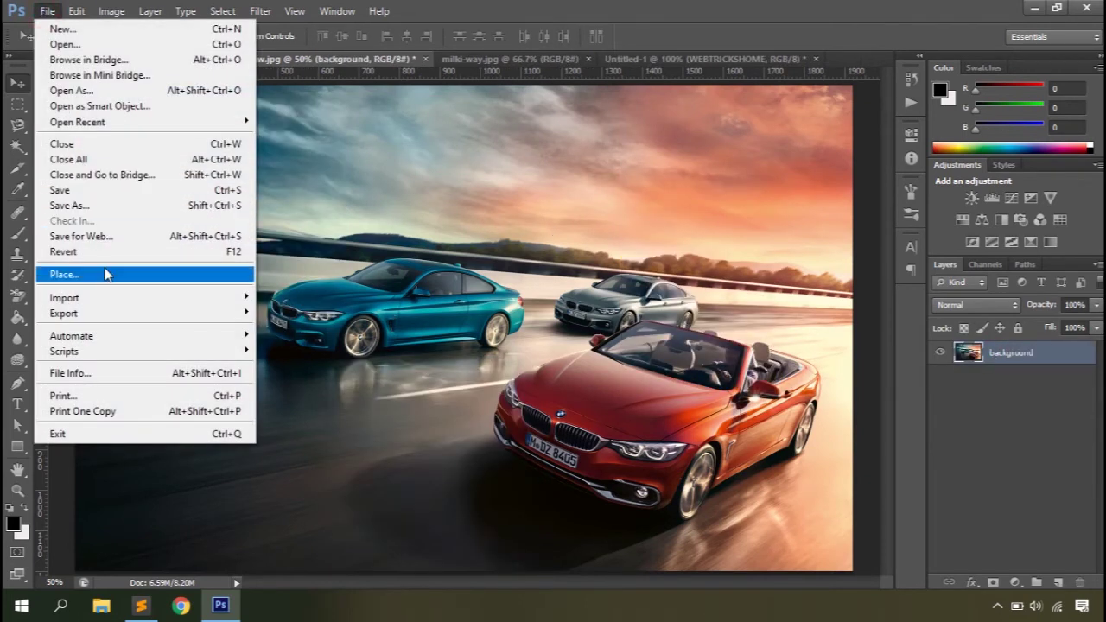
{"action": "left_click", "coordinate": [101, 271]}
{"action": "double_click", "coordinate": [625, 313]}
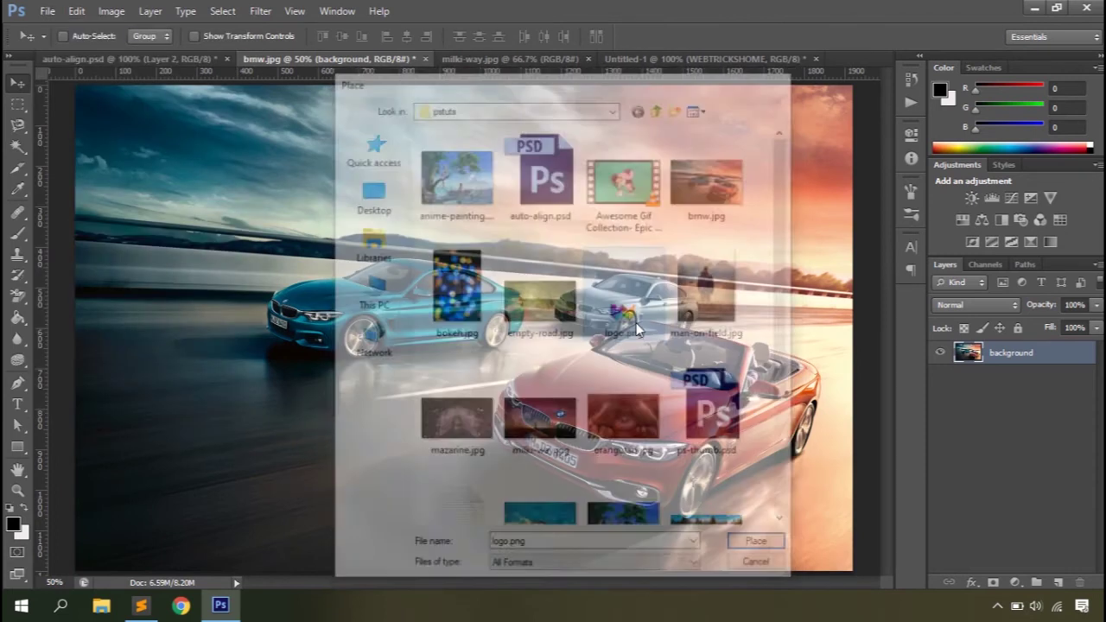
{"action": "key", "text": "Return"}
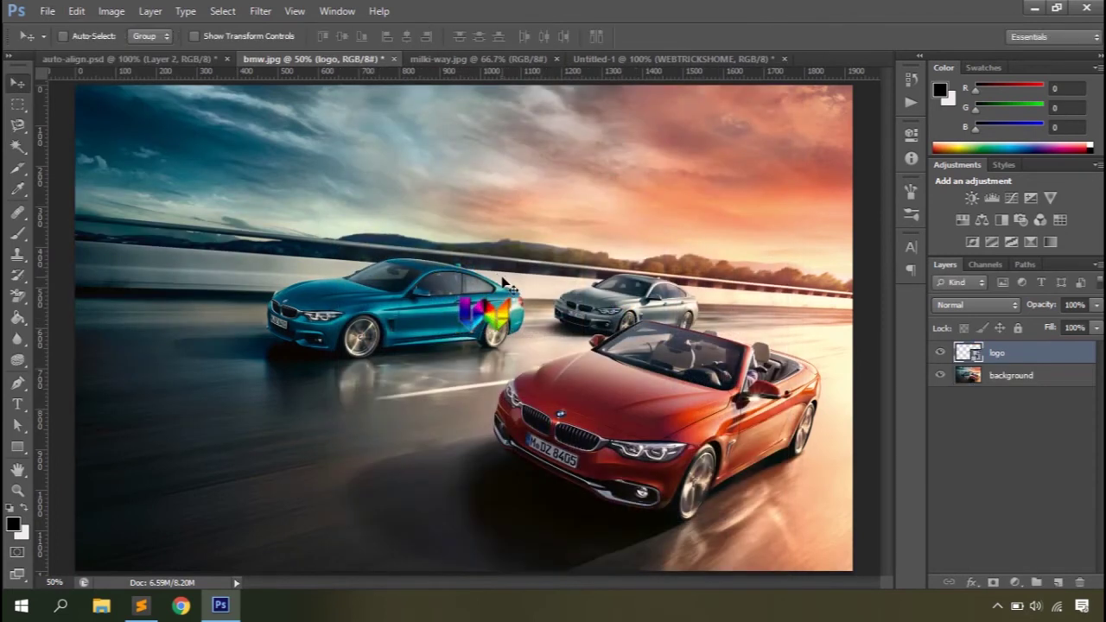
Bring the WEBTRICKSHOME text layer from Untitled-1 into bmw.jpg, just below the logo.
{"action": "left_click", "coordinate": [647, 55]}
{"action": "left_click_drag", "start_coordinate": [384, 267], "coordinate": [486, 367]}
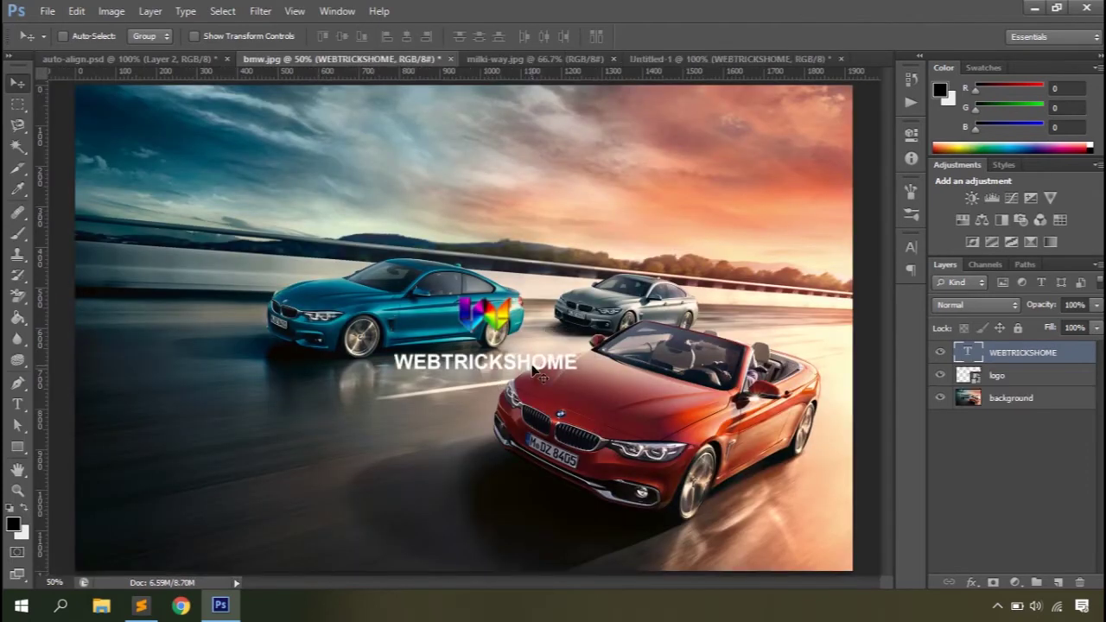
Move the logo layer into the sky at the canvas's upper right, and place the WEBTRICKSHOME text directly beneath it.
{"action": "left_click", "coordinate": [1015, 383]}
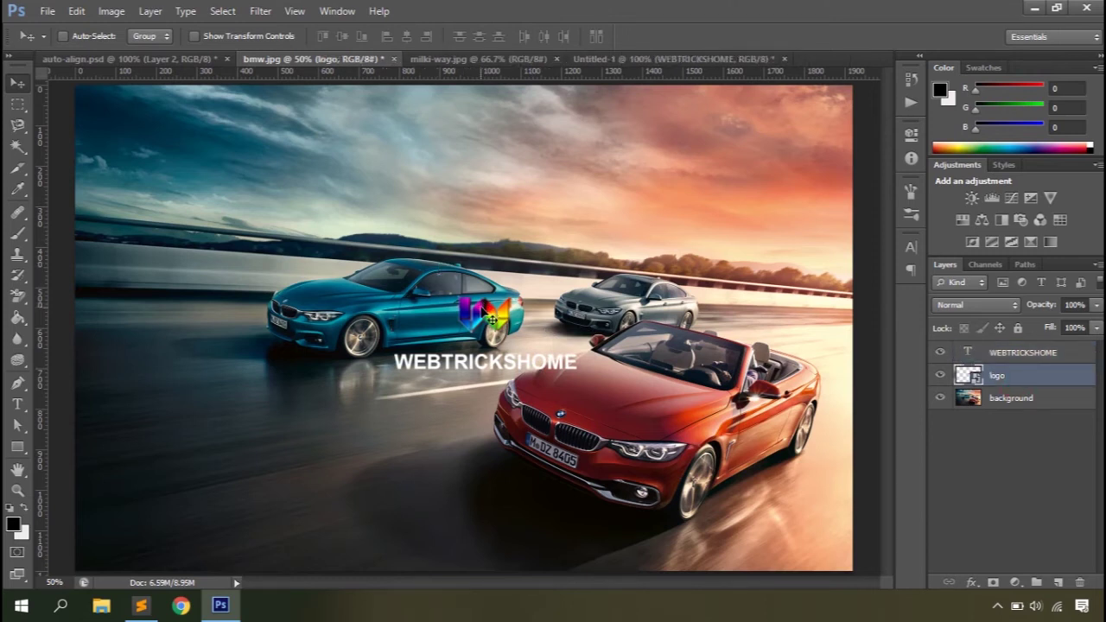
{"action": "left_click_drag", "start_coordinate": [499, 321], "coordinate": [733, 153]}
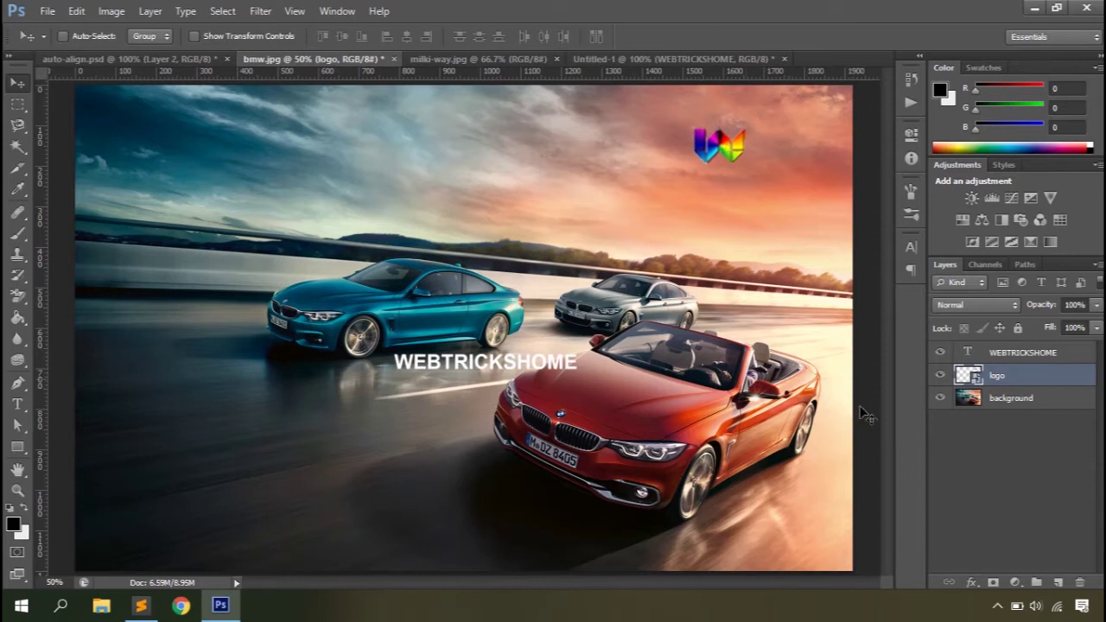
{"action": "left_click", "coordinate": [1001, 361]}
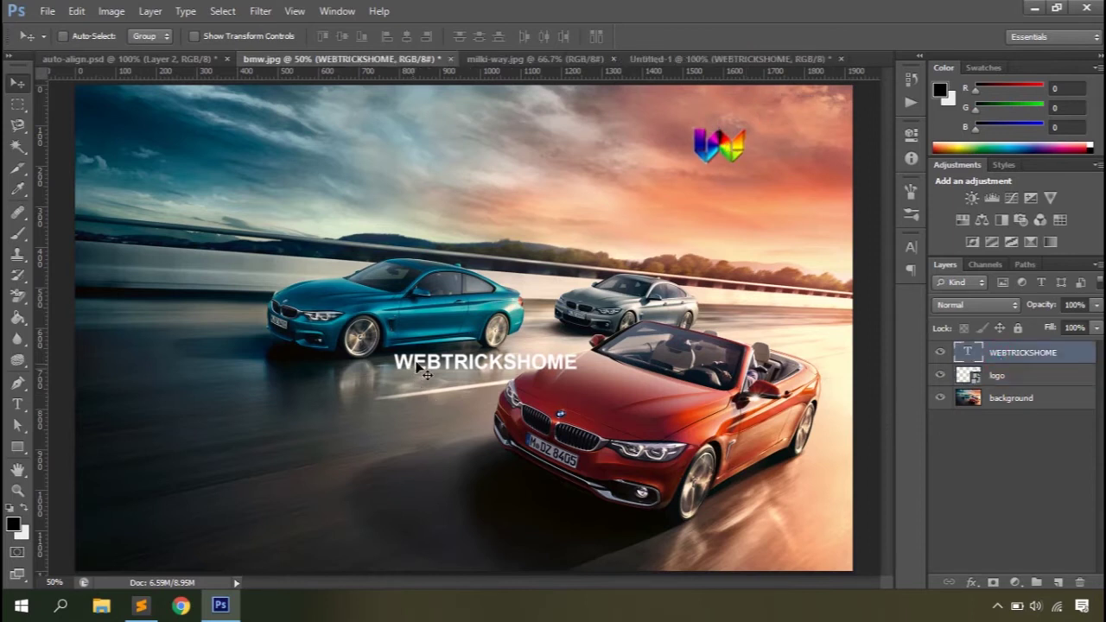
{"action": "left_click_drag", "start_coordinate": [432, 361], "coordinate": [668, 189]}
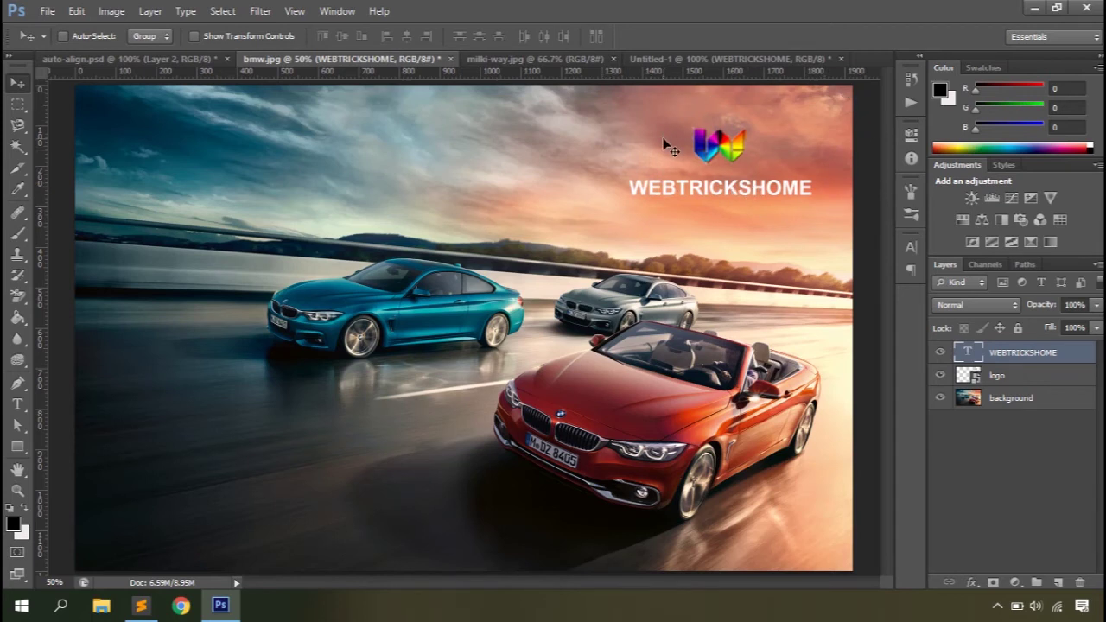
Move the WEBTRICKSHOME text horizontally to the sky above the blue car and the logo layer back above the text.
{"action": "left_click_drag", "start_coordinate": [758, 192], "coordinate": [367, 192]}
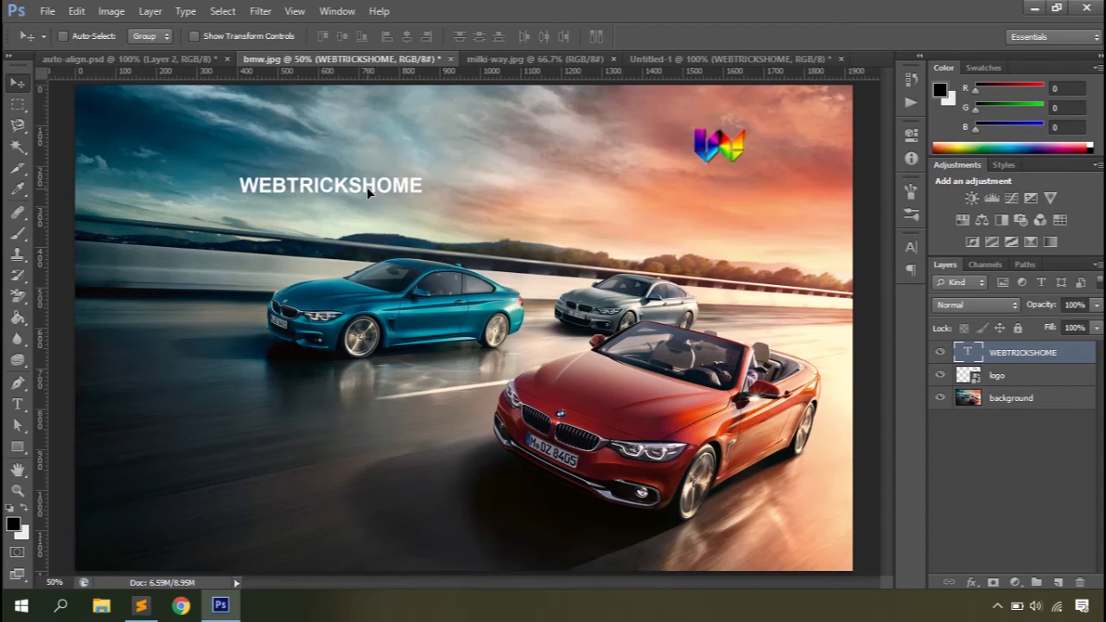
{"action": "left_click", "coordinate": [995, 382]}
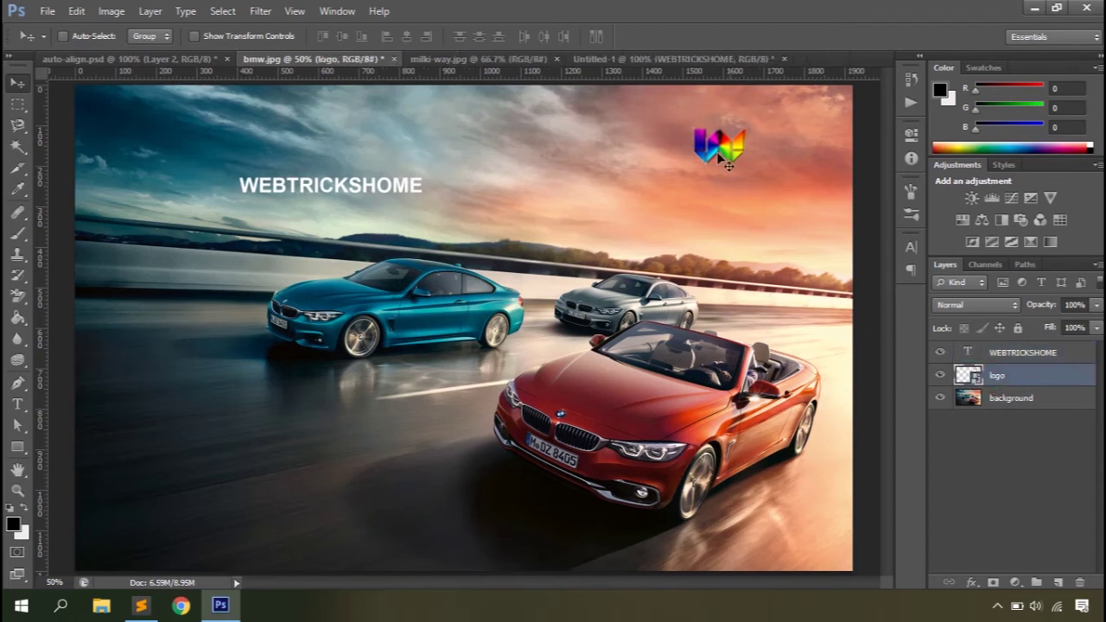
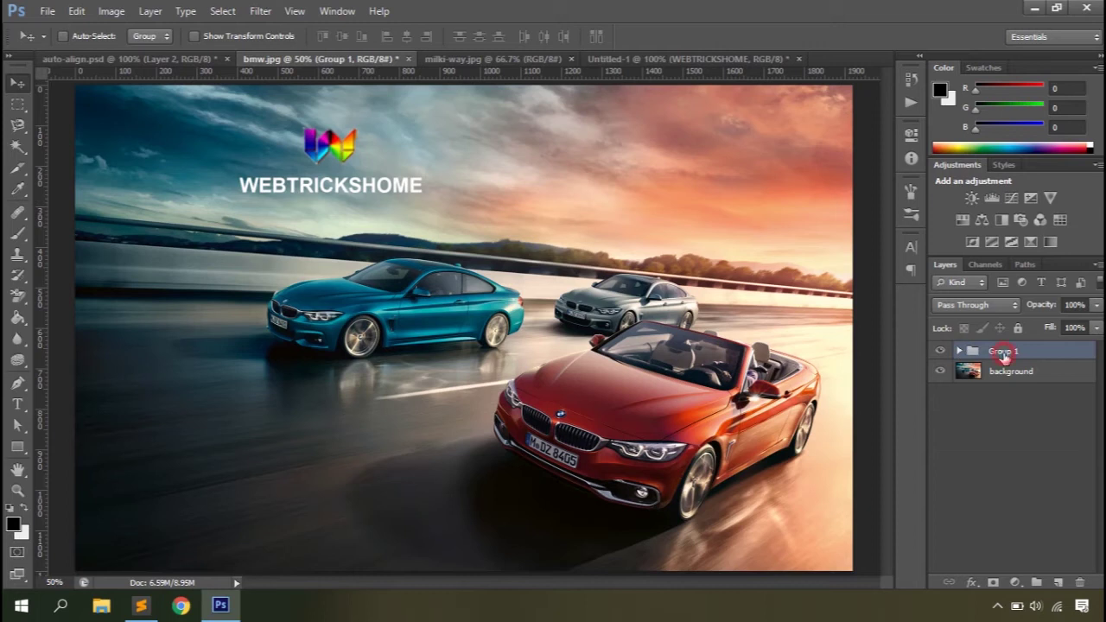
Rename the layer group as logo.
{"action": "type", "text": "b"}
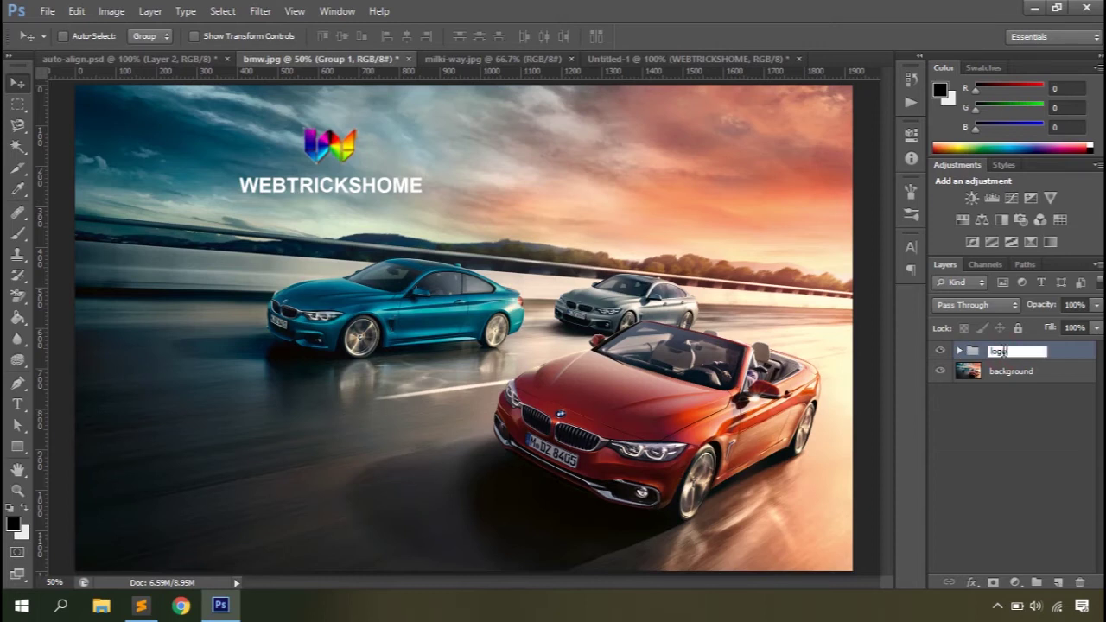
{"action": "type", "text": "ogo"}
{"action": "key", "text": "Return"}
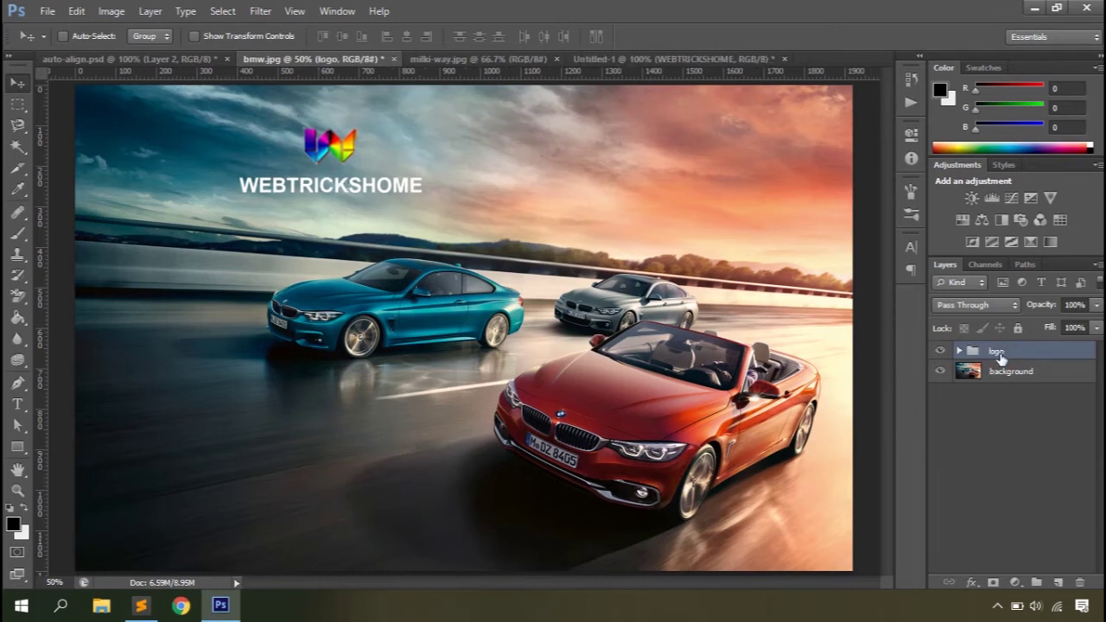
Expand the logo group to show its layers and move the whole group into the sky above the red car.
{"action": "left_click", "coordinate": [959, 350]}
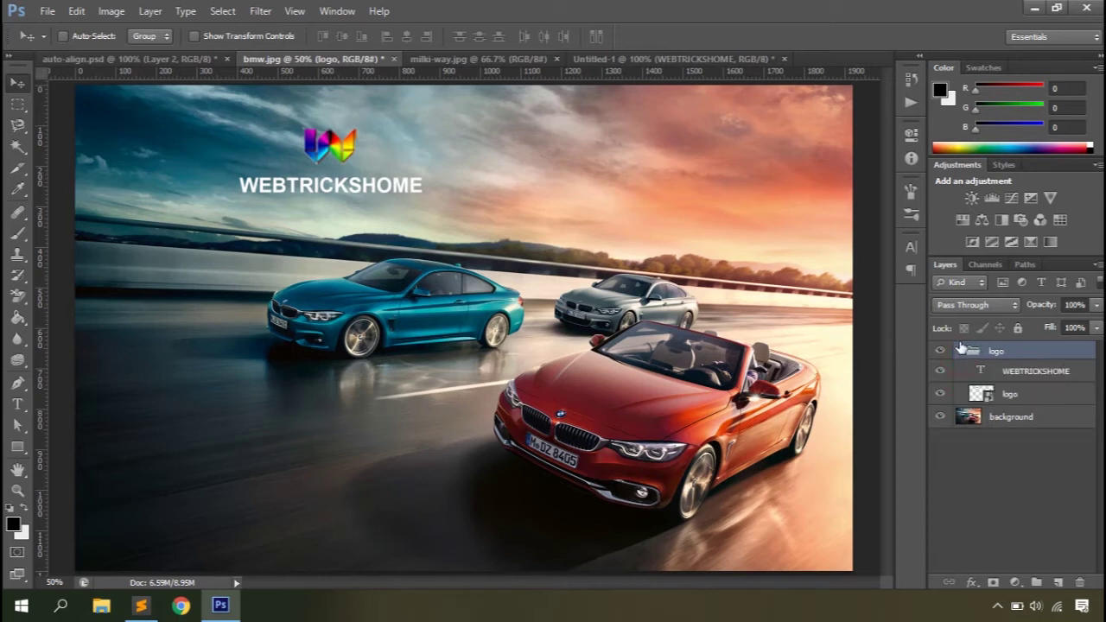
{"action": "left_click", "coordinate": [959, 351]}
{"action": "left_click", "coordinate": [960, 351]}
{"action": "left_click_drag", "start_coordinate": [326, 152], "coordinate": [665, 183]}
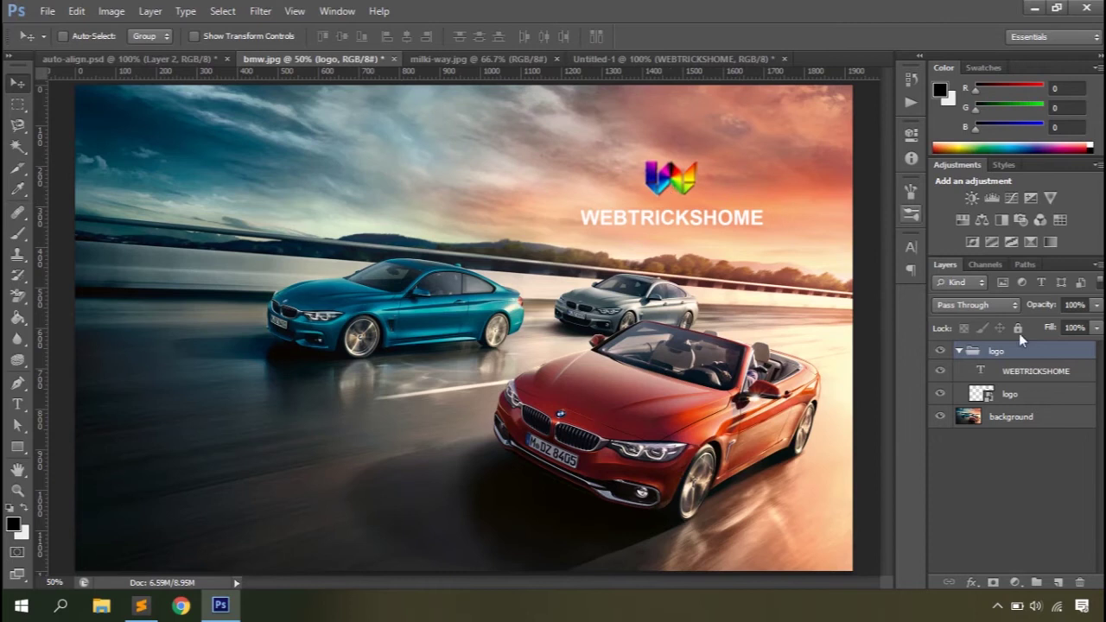
Select both the WEBTRICKSHOME and logo layers inside the group, move them slightly up and to the left, and collapse the group.
{"action": "left_click", "coordinate": [1002, 374]}
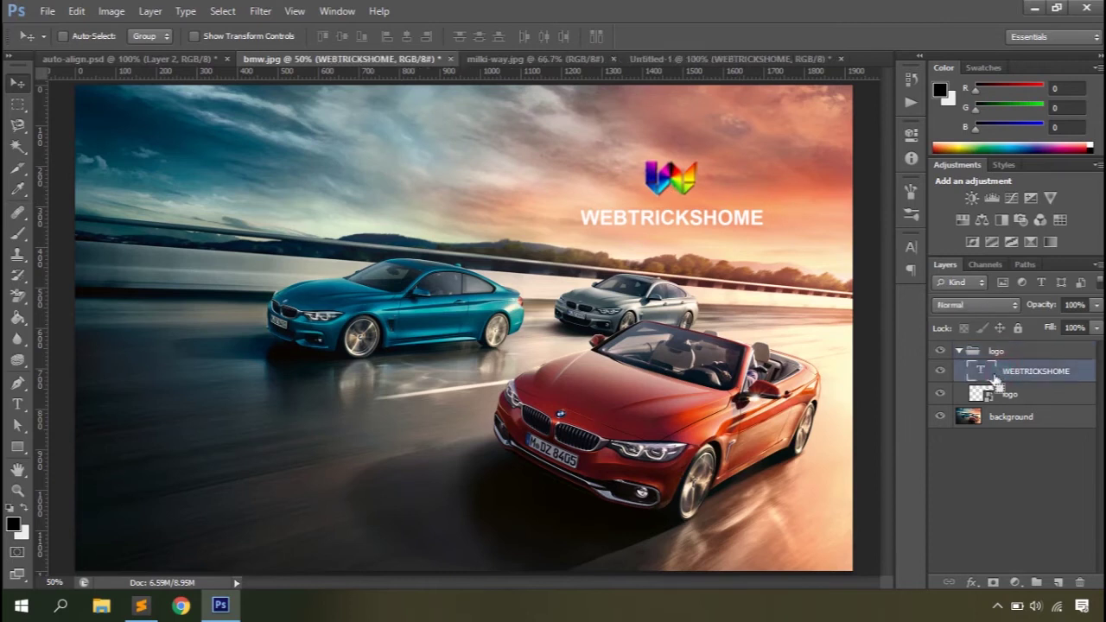
{"action": "left_click", "coordinate": [1016, 394], "text": "shift"}
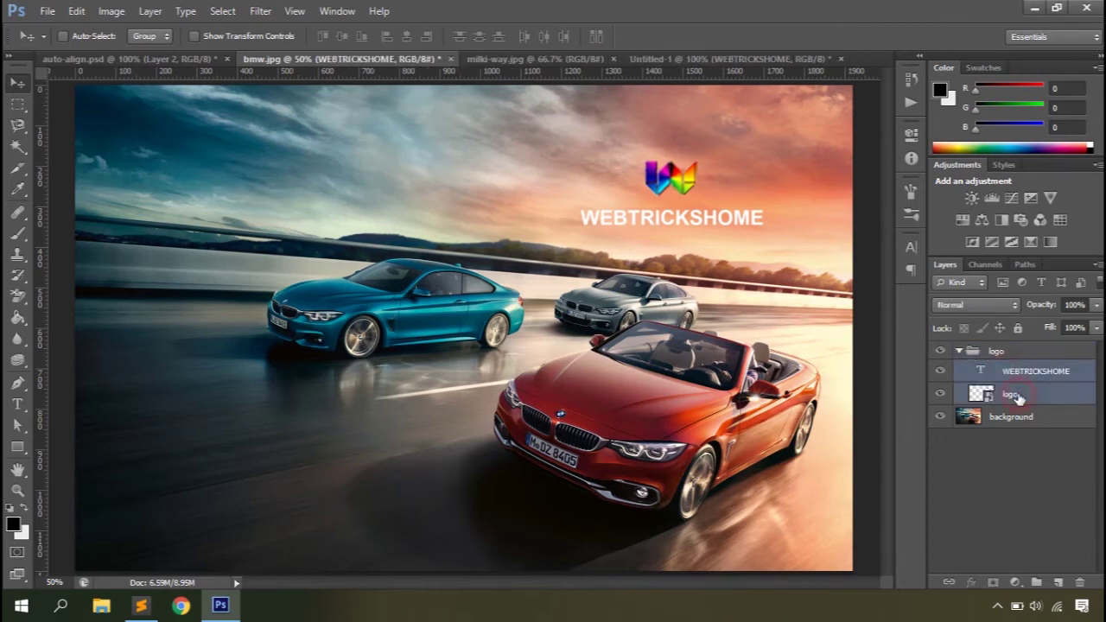
{"action": "mouse_move", "coordinate": [715, 206]}
{"action": "left_mouse_down"}
{"action": "mouse_move", "coordinate": [525, 235]}
{"action": "mouse_move", "coordinate": [710, 223]}
{"action": "mouse_move", "coordinate": [705, 195]}
{"action": "left_mouse_up"}
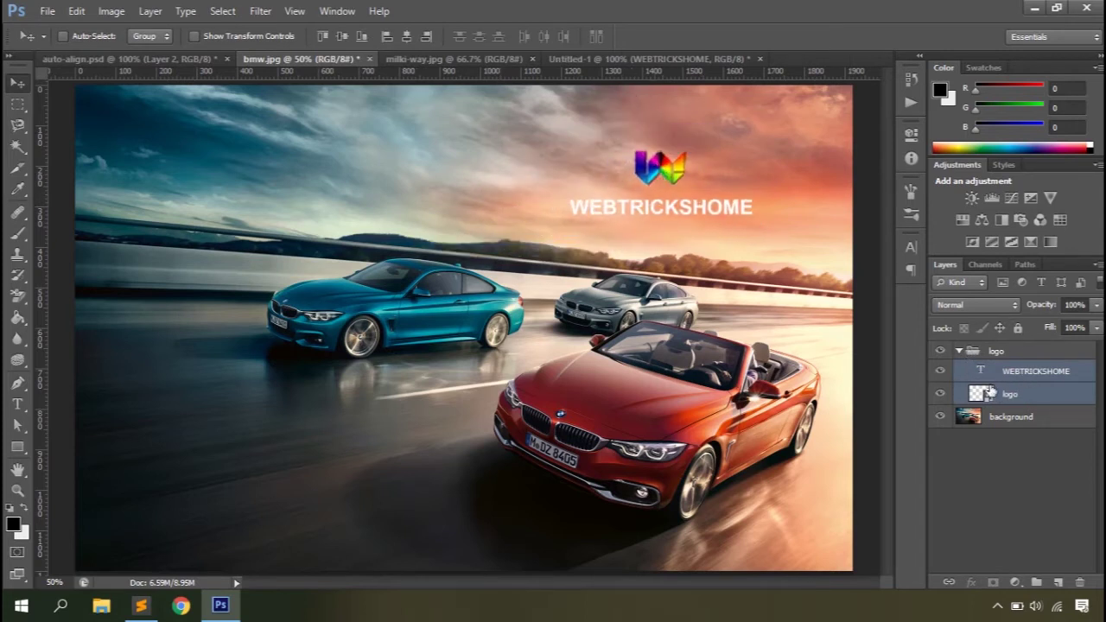
{"action": "left_click", "coordinate": [959, 349]}
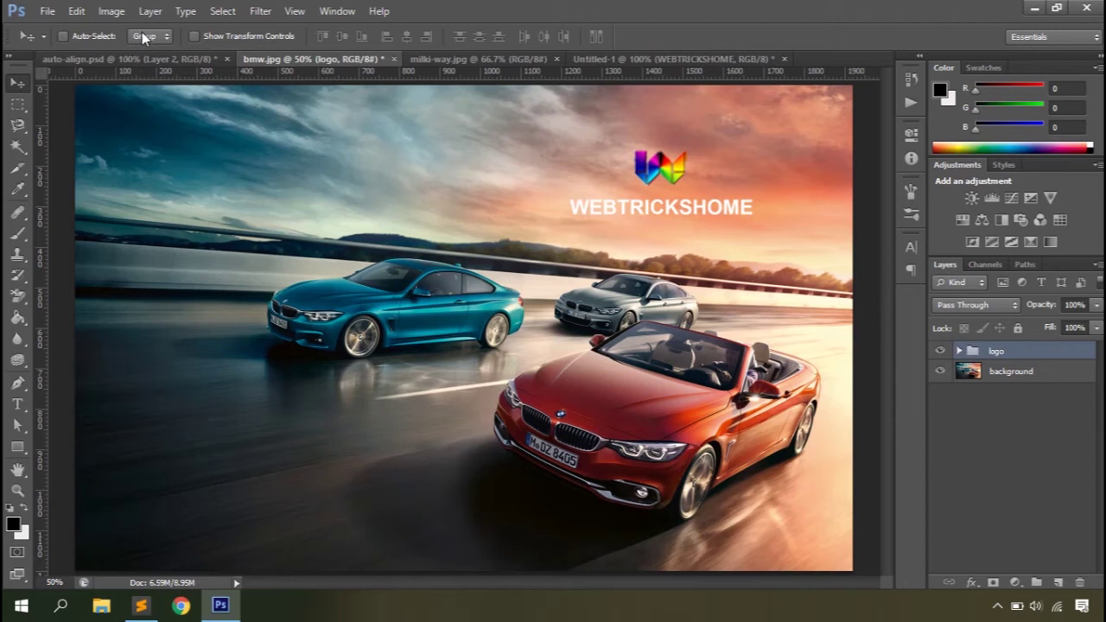
Select the background layer, turn on Auto-Select with Group, and move the logo group slightly up and to the right on the canvas.
{"action": "left_click", "coordinate": [1056, 380]}
{"action": "mouse_move", "coordinate": [467, 328]}
{"action": "left_mouse_down"}
{"action": "mouse_move", "coordinate": [498, 328]}
{"action": "mouse_move", "coordinate": [475, 345]}
{"action": "mouse_move", "coordinate": [468, 328]}
{"action": "left_mouse_up"}
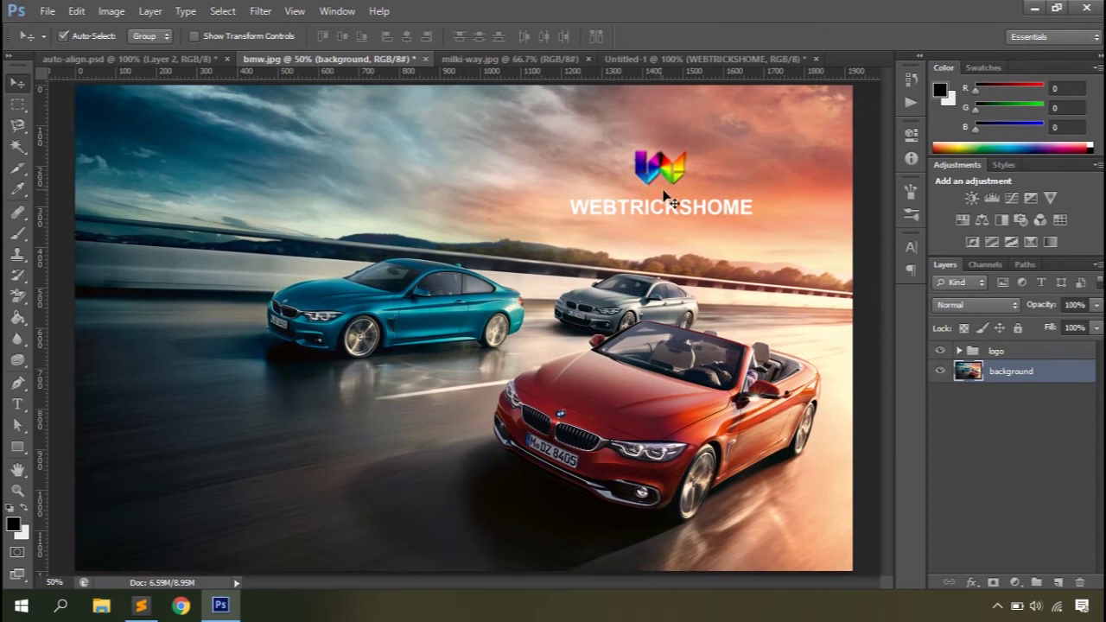
{"action": "left_click_drag", "start_coordinate": [631, 177], "coordinate": [643, 148]}
Set the Move tool's Auto-Select target to Layer.
{"action": "left_click", "coordinate": [157, 36]}
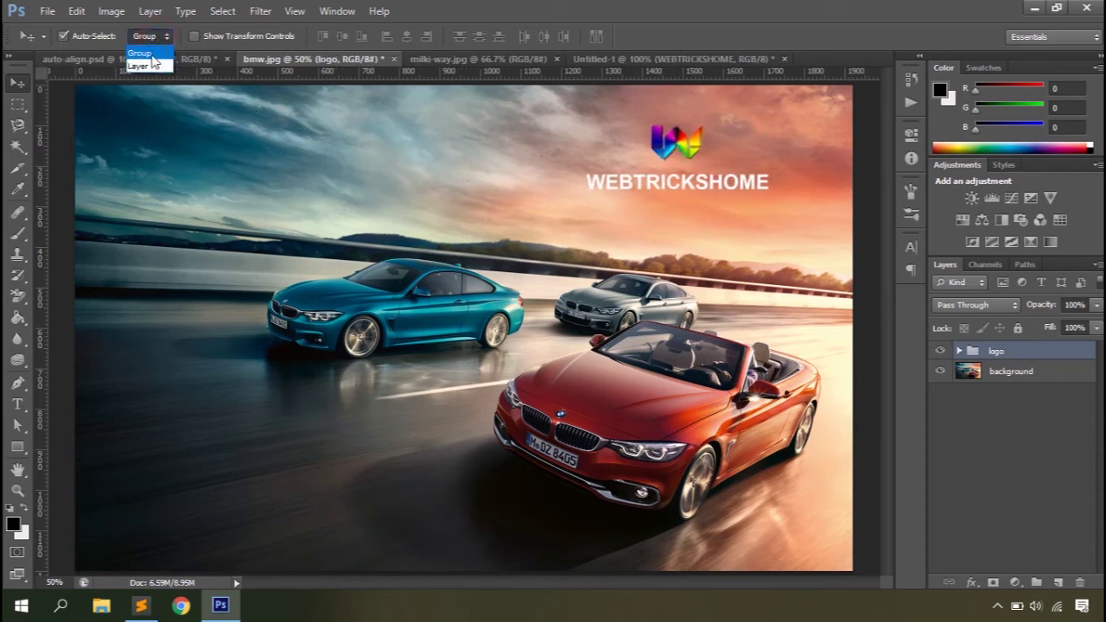
{"action": "left_click", "coordinate": [146, 69]}
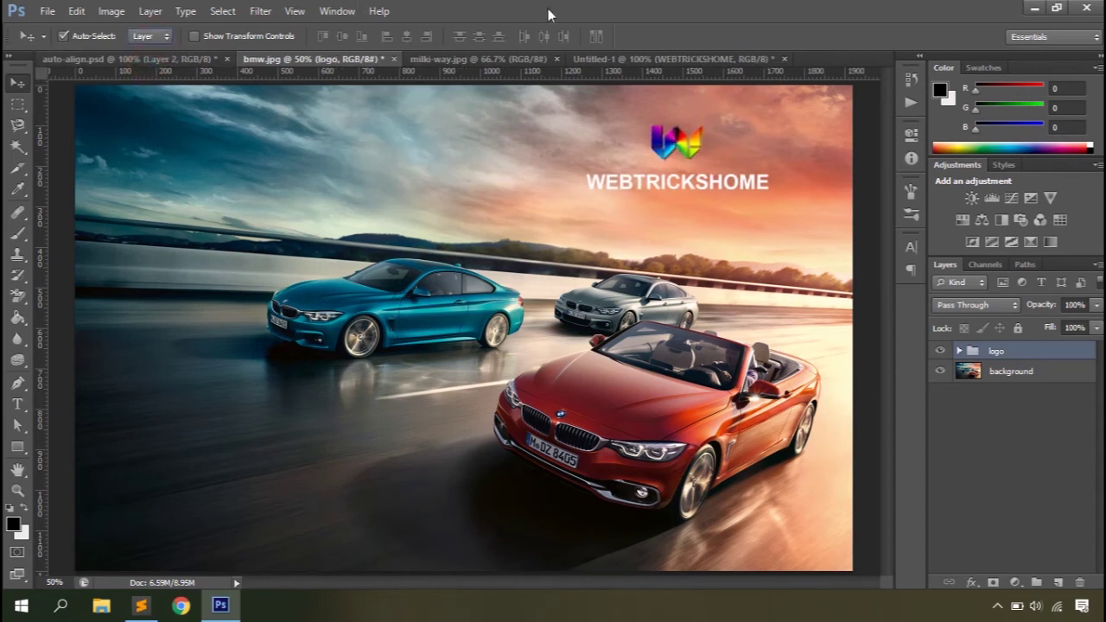
Pick the logo layer through its emblem on the canvas and set the Move tool's Auto-Select target to Group.
{"action": "mouse_move", "coordinate": [691, 147]}
{"action": "left_mouse_down"}
{"action": "mouse_move", "coordinate": [540, 164]}
{"action": "mouse_move", "coordinate": [515, 235]}
{"action": "mouse_move", "coordinate": [622, 256]}
{"action": "mouse_move", "coordinate": [547, 131]}
{"action": "mouse_move", "coordinate": [695, 118]}
{"action": "mouse_move", "coordinate": [690, 147]}
{"action": "left_mouse_up"}
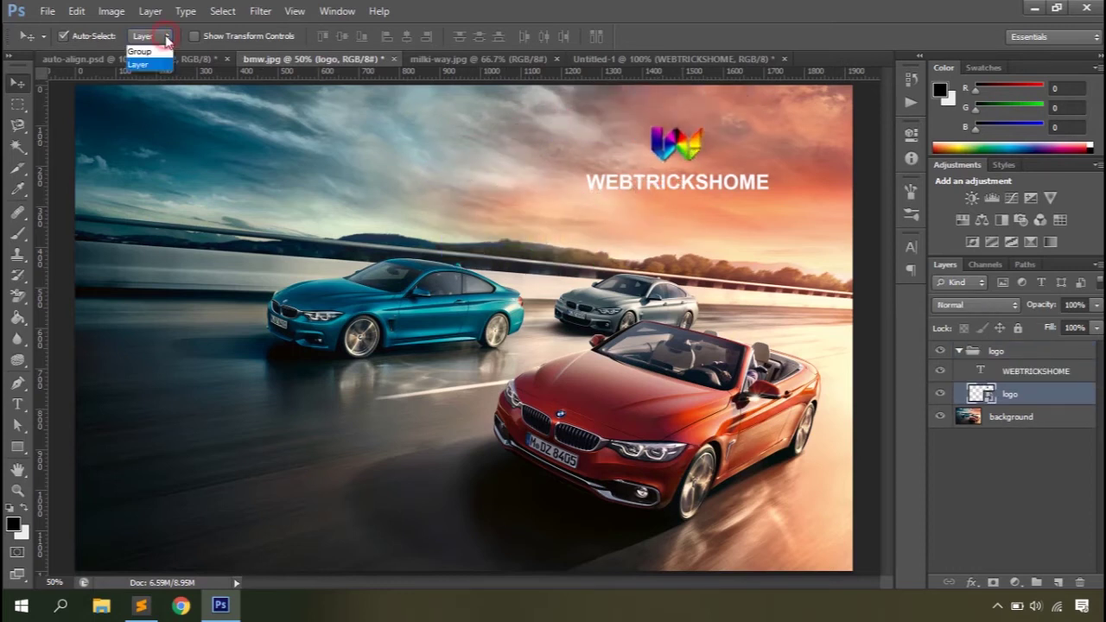
{"action": "left_click", "coordinate": [138, 54]}
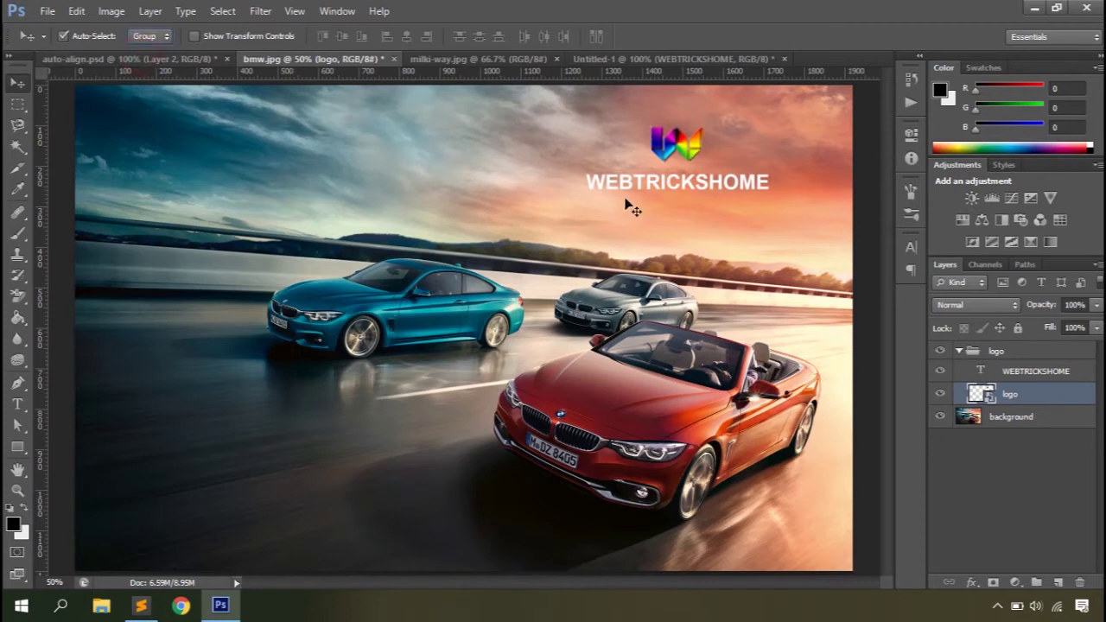
Turn on Show Transform Controls and display the bounding box of the background layer, followed by that of the WEBTRICKSHOME layer.
{"action": "left_click", "coordinate": [195, 37]}
{"action": "left_click", "coordinate": [1011, 371]}
{"action": "left_click", "coordinate": [995, 416]}
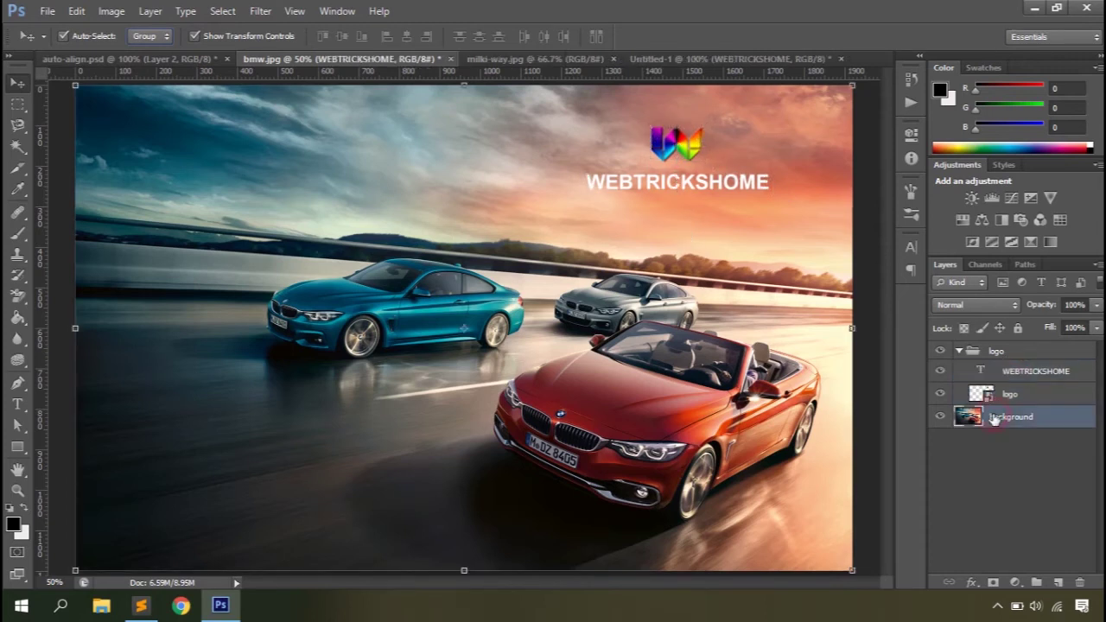
{"action": "left_click", "coordinate": [1032, 378]}
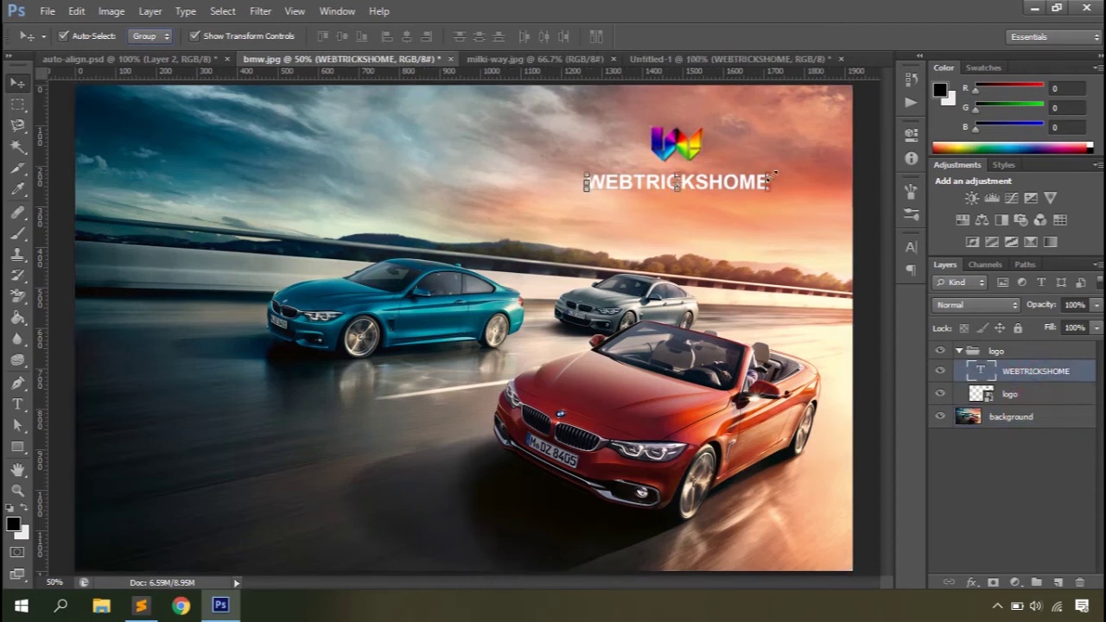
Try to scale the WEBTRICKSHOME text to about 108% width and 172% height with the transform controls, and cancel the transformation.
{"action": "left_click_drag", "start_coordinate": [775, 169], "coordinate": [783, 147]}
{"action": "left_click_drag", "start_coordinate": [587, 196], "coordinate": [571, 210]}
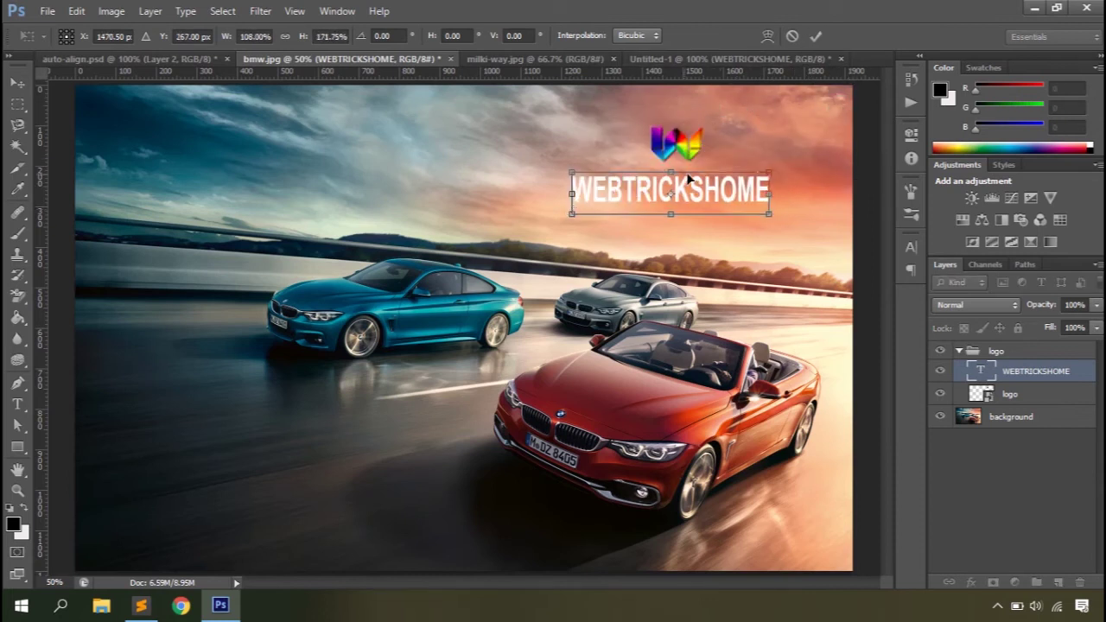
{"action": "left_click", "coordinate": [790, 36]}
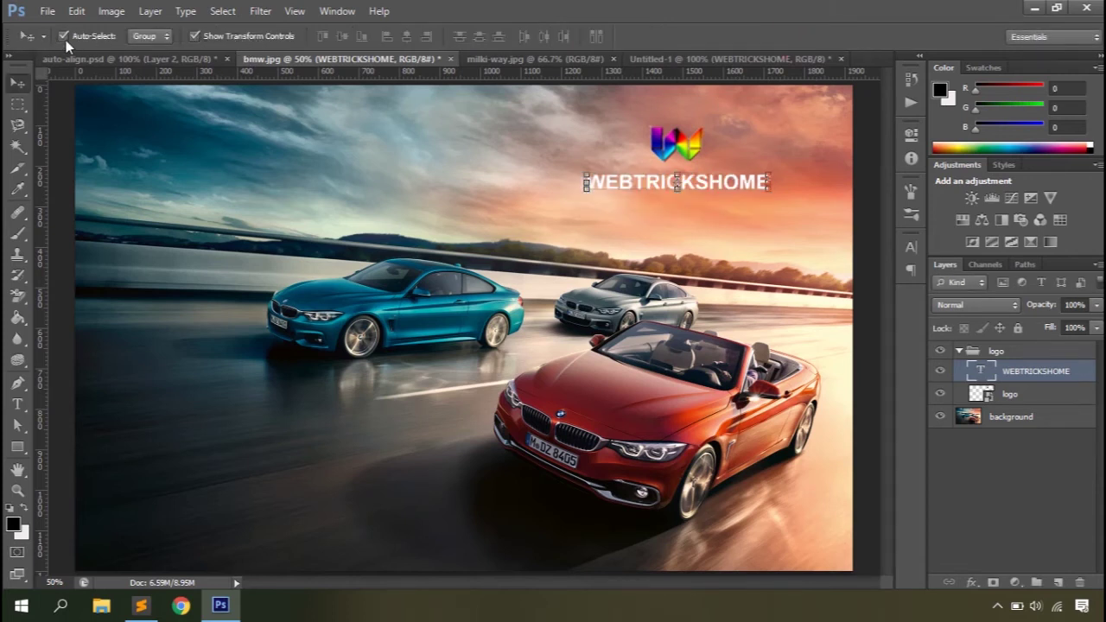
Turn off both Show Transform Controls and Auto-Select for the Move tool.
{"action": "left_click", "coordinate": [195, 36]}
{"action": "left_click", "coordinate": [63, 36]}
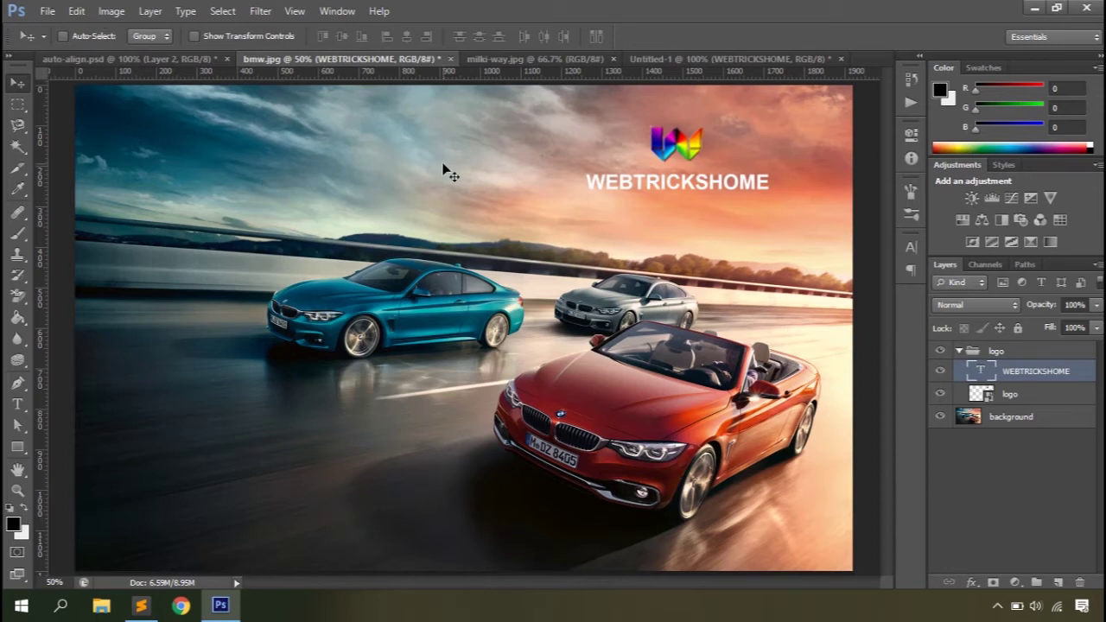
Select the whole canvas and align the collapsed logo group to its top edge, vertical center and bottom edge in turn.
{"action": "key", "text": "ctrl+a"}
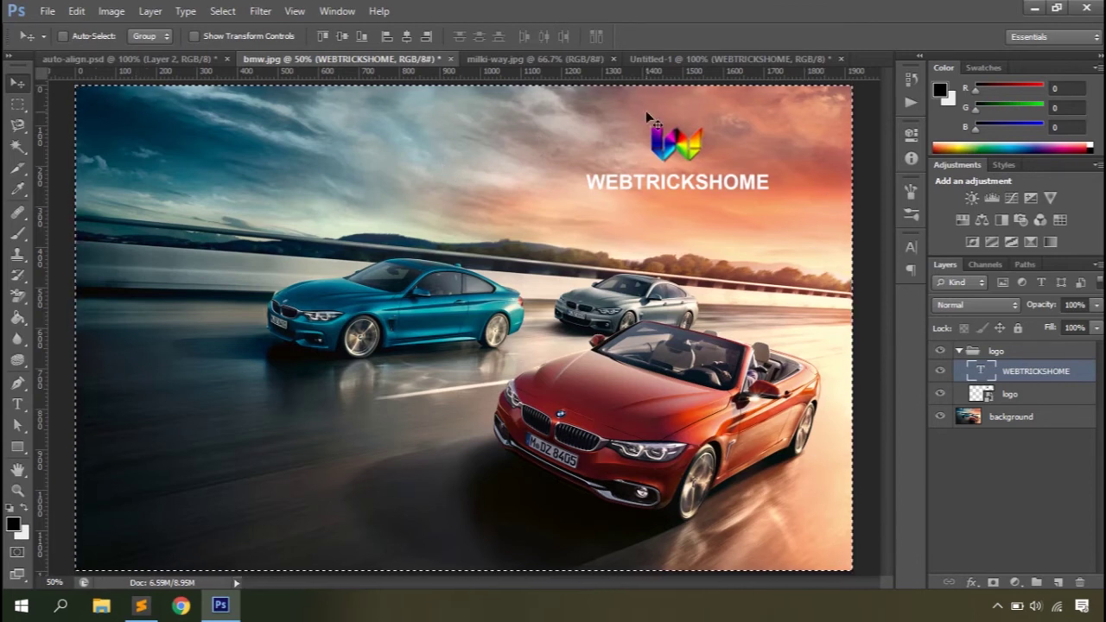
{"action": "key", "text": "ctrl+minus"}
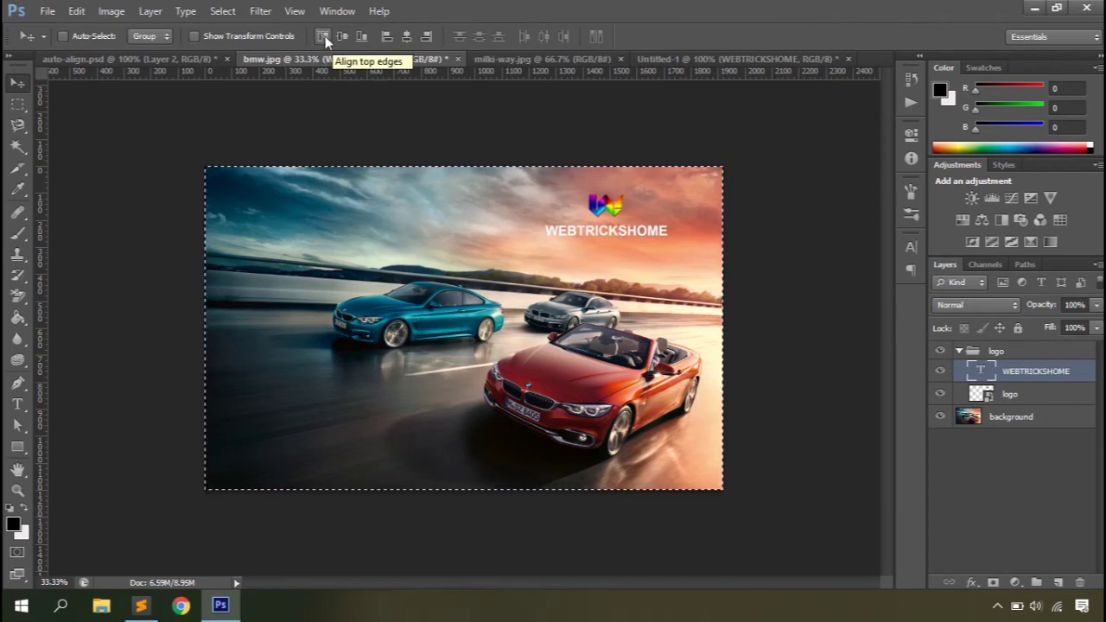
{"action": "left_click", "coordinate": [959, 351]}
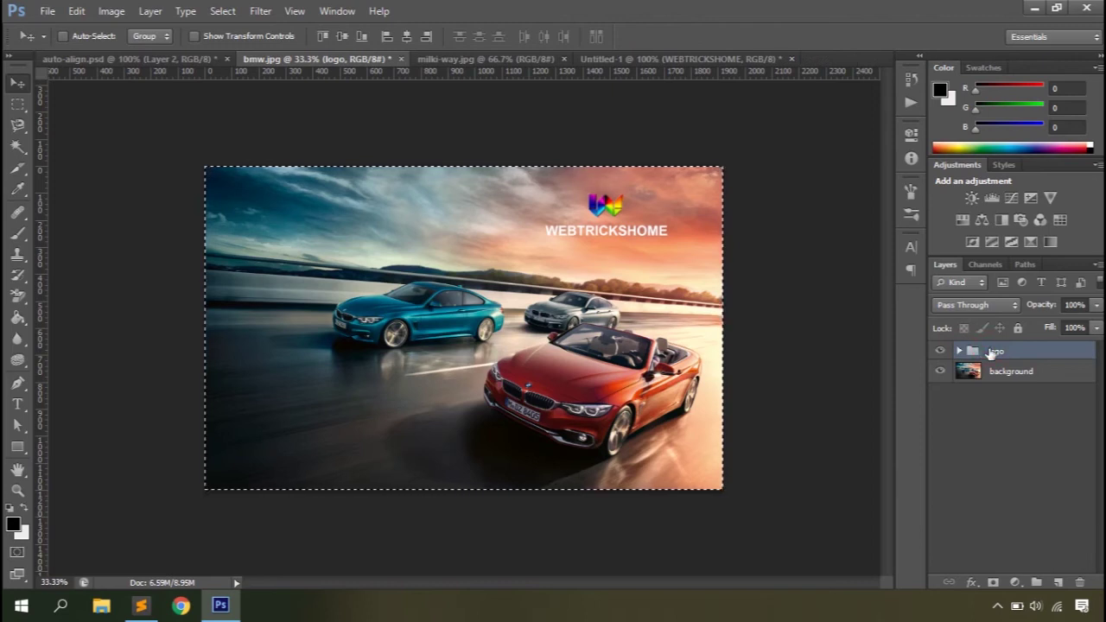
{"action": "left_click", "coordinate": [322, 36]}
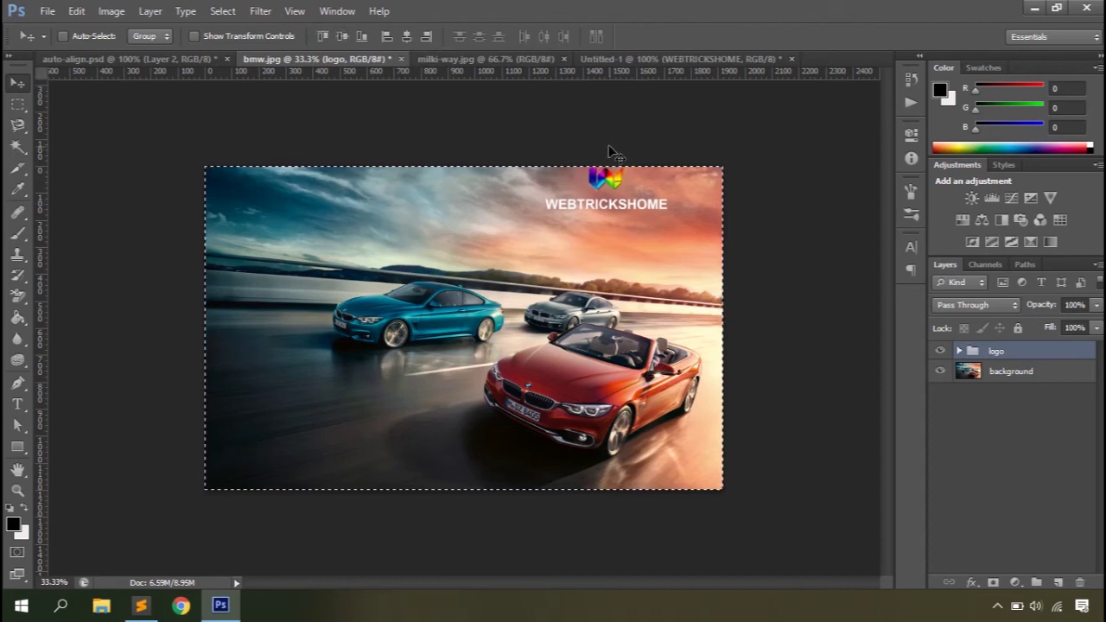
{"action": "left_click", "coordinate": [340, 37]}
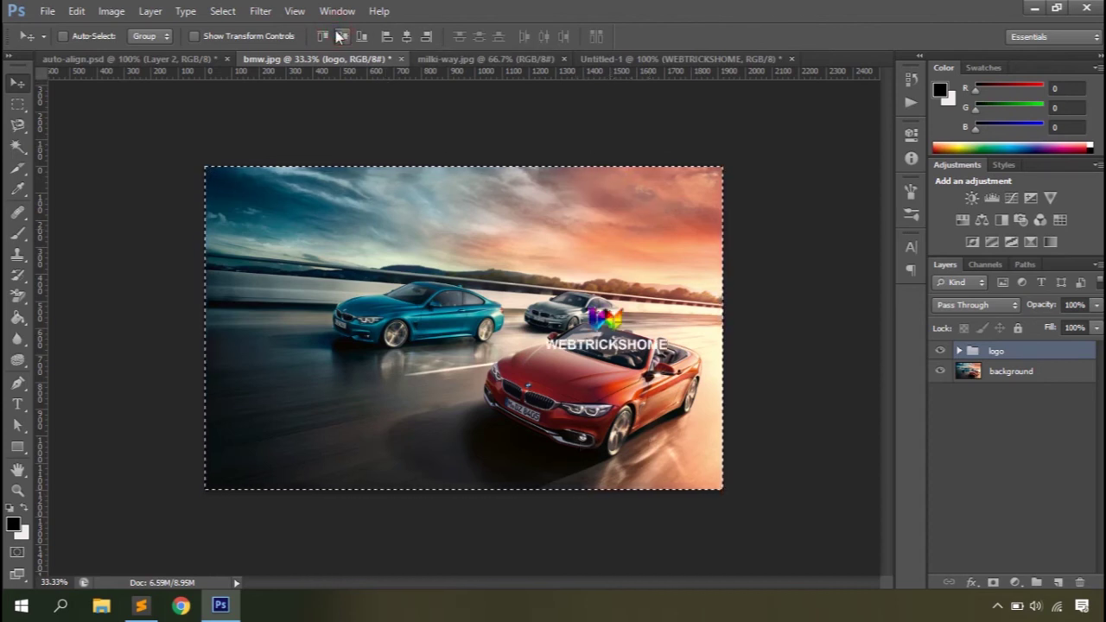
{"action": "left_click", "coordinate": [364, 37]}
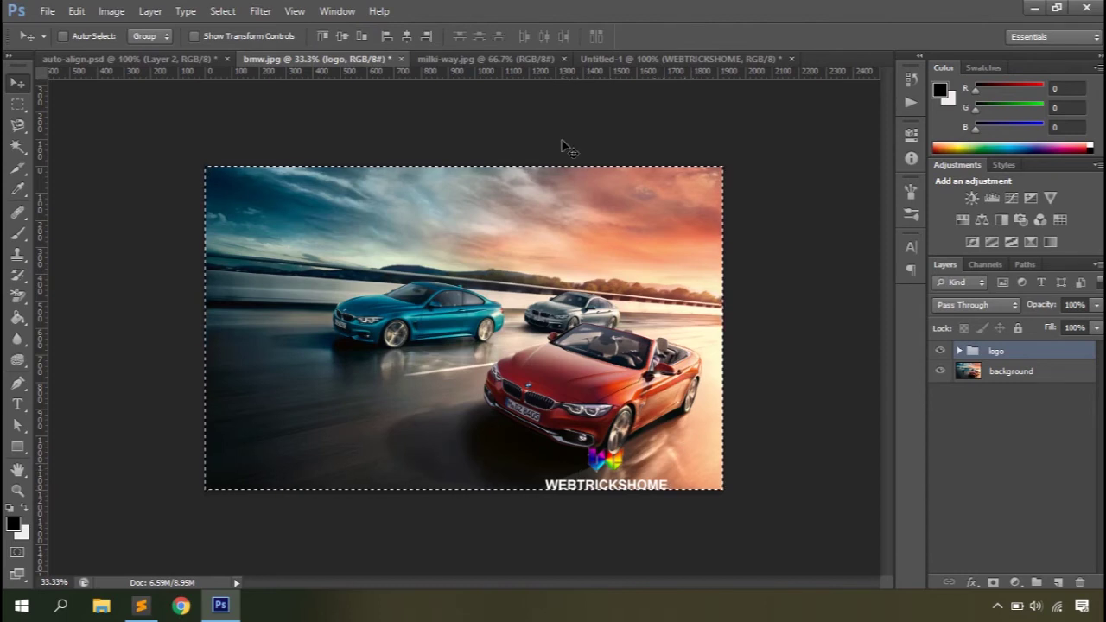
Align the logo group to the canvas's left edge, horizontal center and right edge in turn.
{"action": "left_click", "coordinate": [387, 40]}
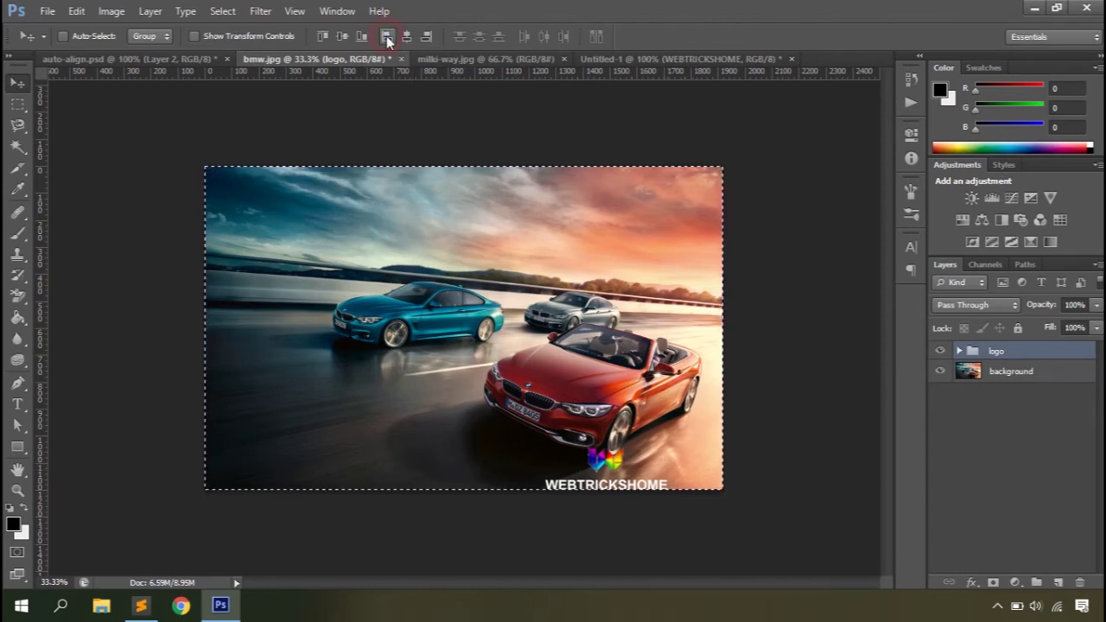
{"action": "left_click", "coordinate": [407, 37]}
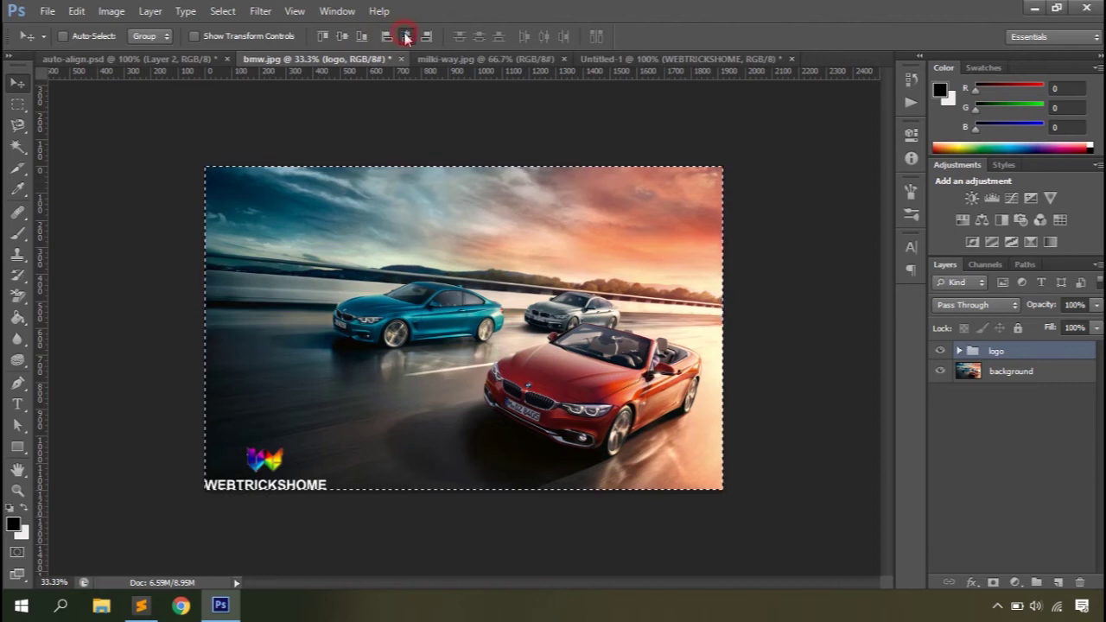
{"action": "left_click", "coordinate": [427, 36]}
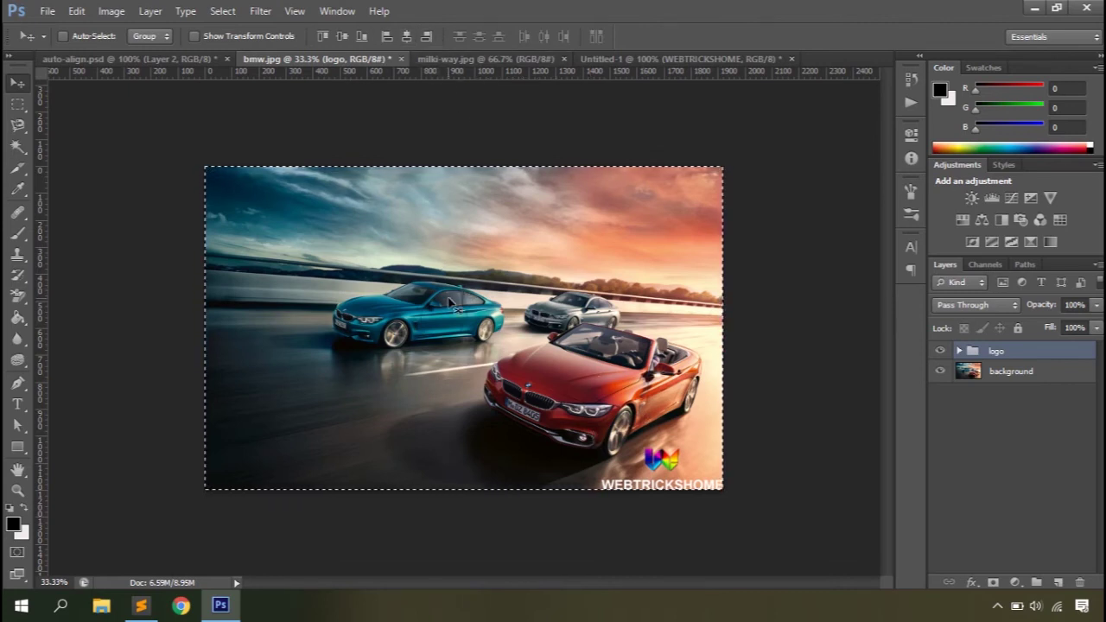
Center the logo group both vertically and horizontally within the canvas selection.
{"action": "left_click", "coordinate": [344, 35]}
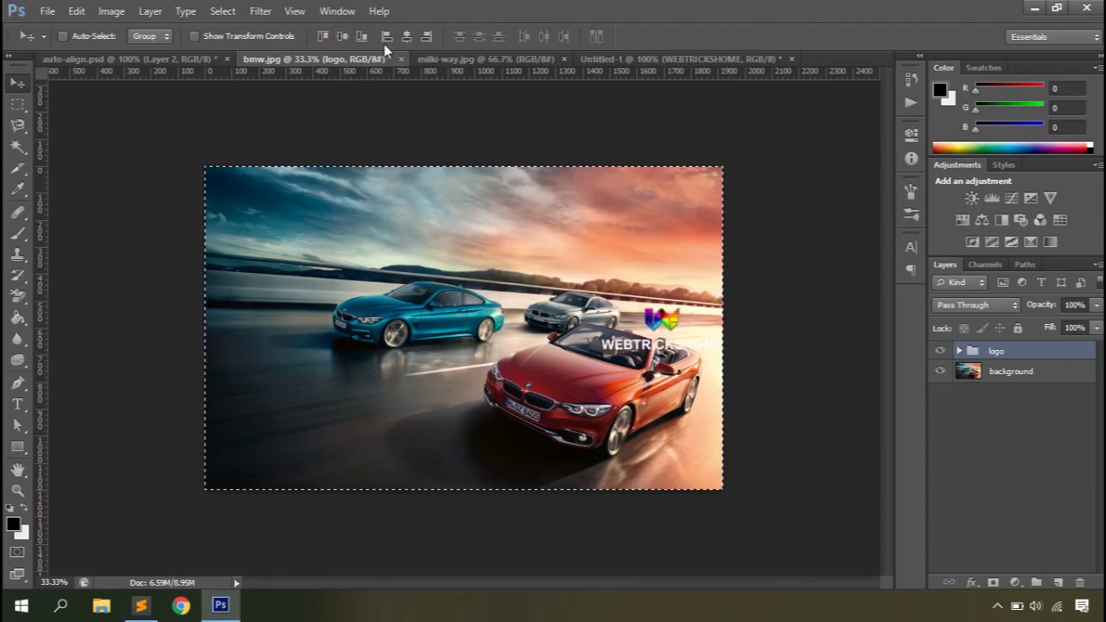
{"action": "left_click", "coordinate": [408, 37]}
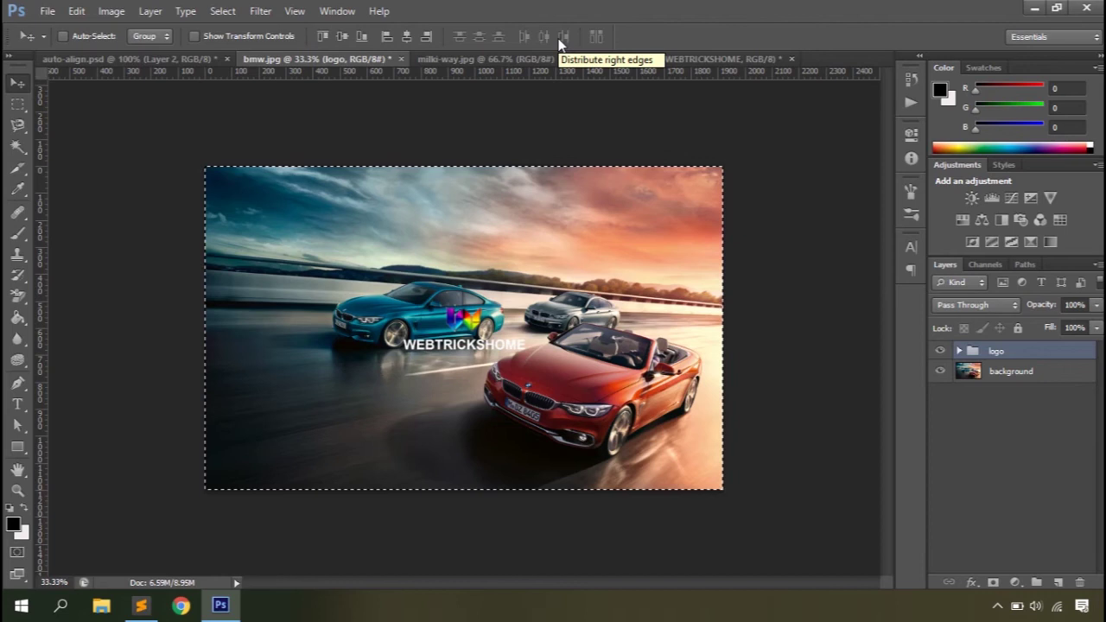
Deselect the canvas, move the WEBTRICKSHOME and logo layers out of the logo group, and delete the empty group.
{"action": "key", "text": "ctrl+d"}
{"action": "left_click", "coordinate": [959, 350]}
{"action": "left_click", "coordinate": [1006, 373]}
{"action": "left_click", "coordinate": [998, 396], "text": "shift"}
{"action": "left_click_drag", "start_coordinate": [998, 395], "coordinate": [1011, 344]}
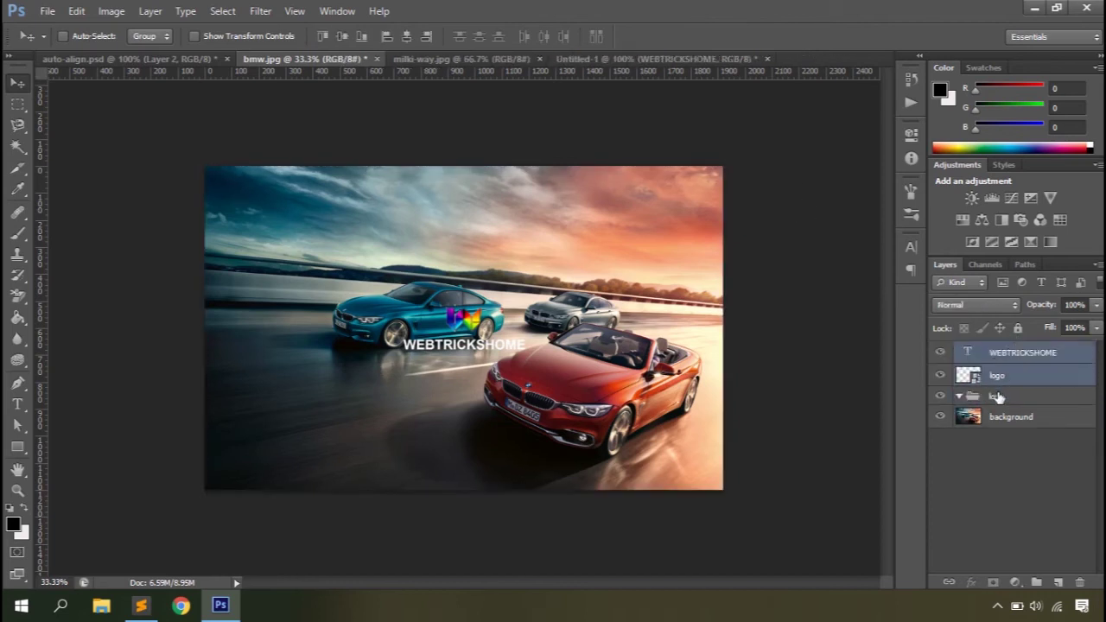
{"action": "left_click", "coordinate": [997, 396]}
{"action": "left_click_drag", "start_coordinate": [998, 395], "coordinate": [1079, 582]}
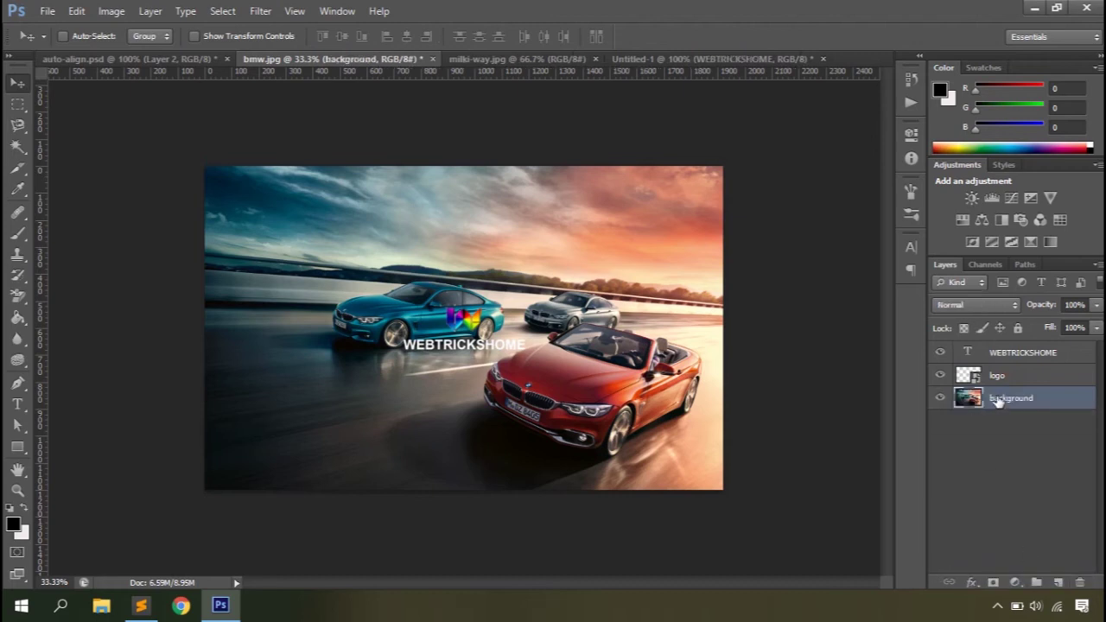
Select all three layers and distribute them by top edges, vertical centers and bottom edges in turn.
{"action": "left_click", "coordinate": [1014, 354], "text": "shift"}
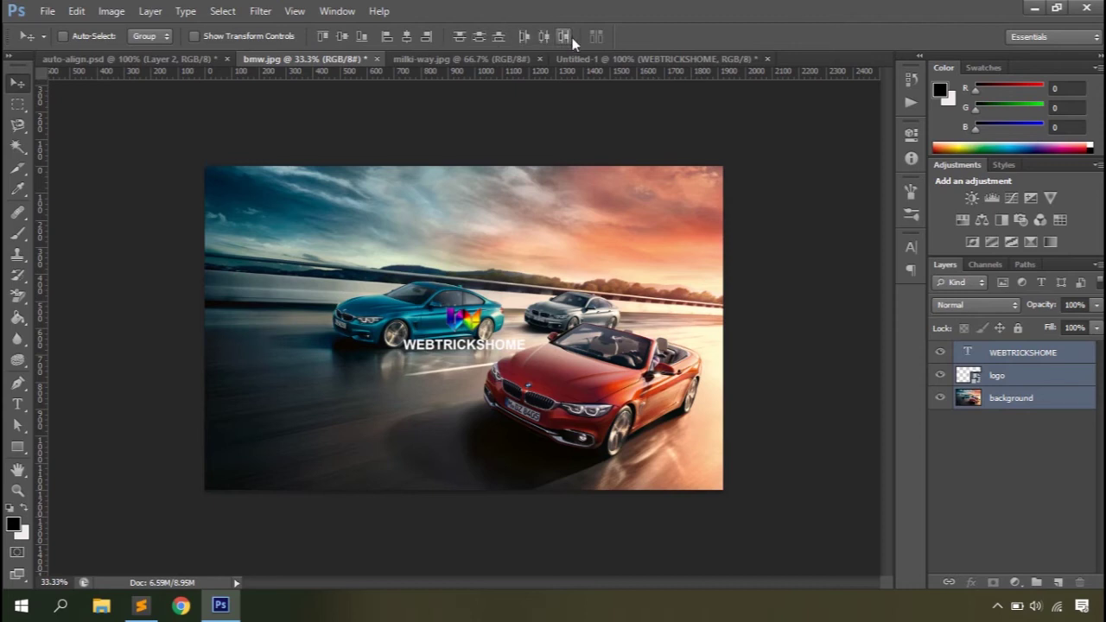
{"action": "left_click", "coordinate": [459, 36]}
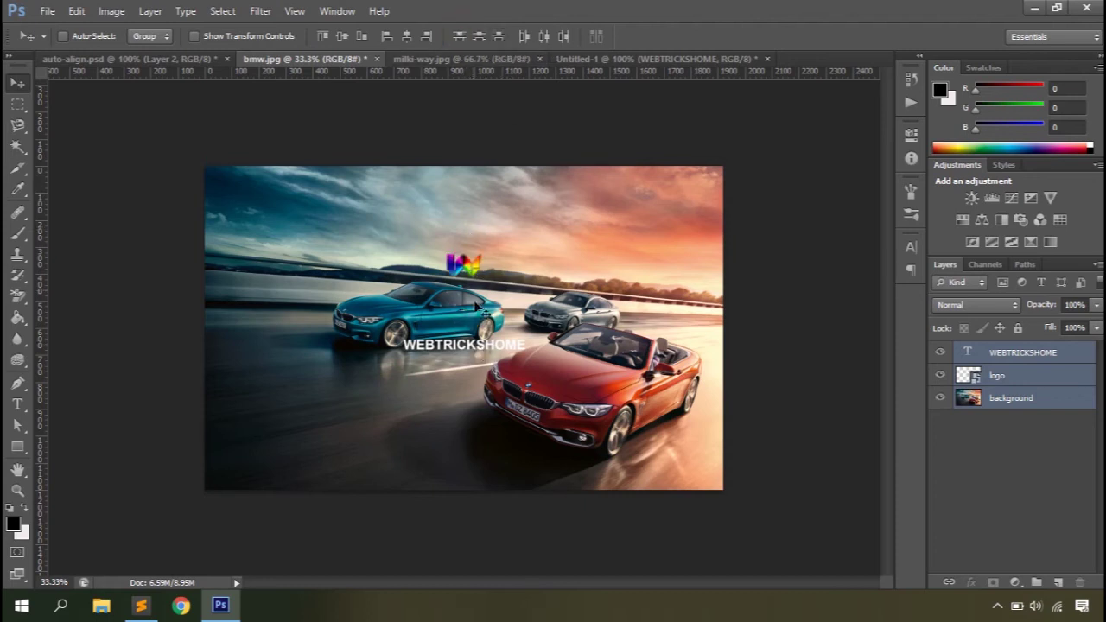
{"action": "left_click", "coordinate": [477, 37]}
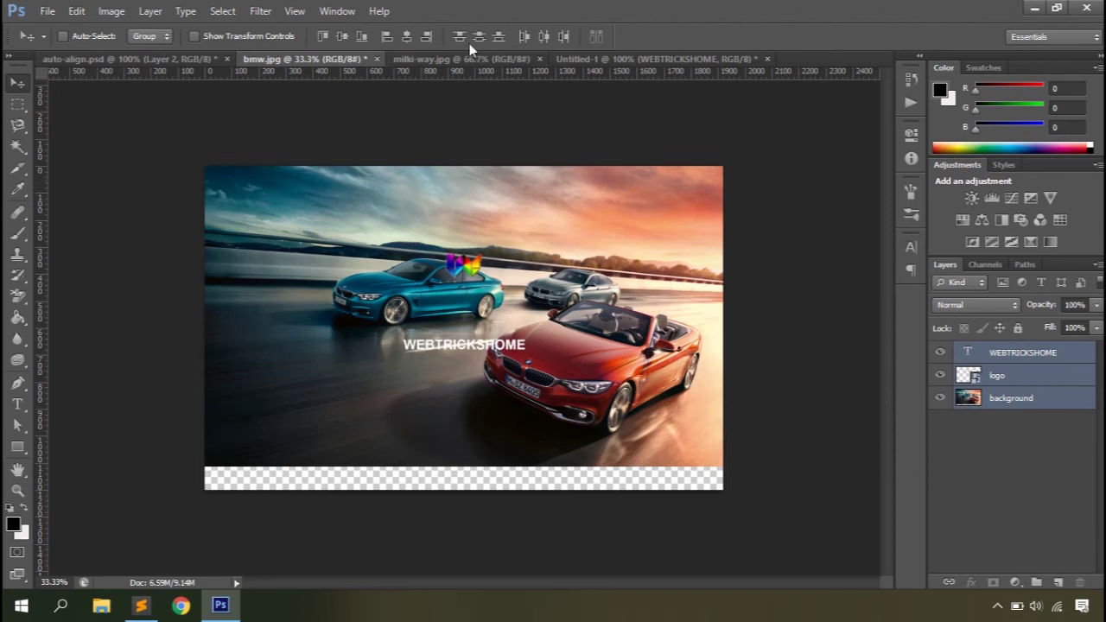
{"action": "left_click", "coordinate": [500, 36]}
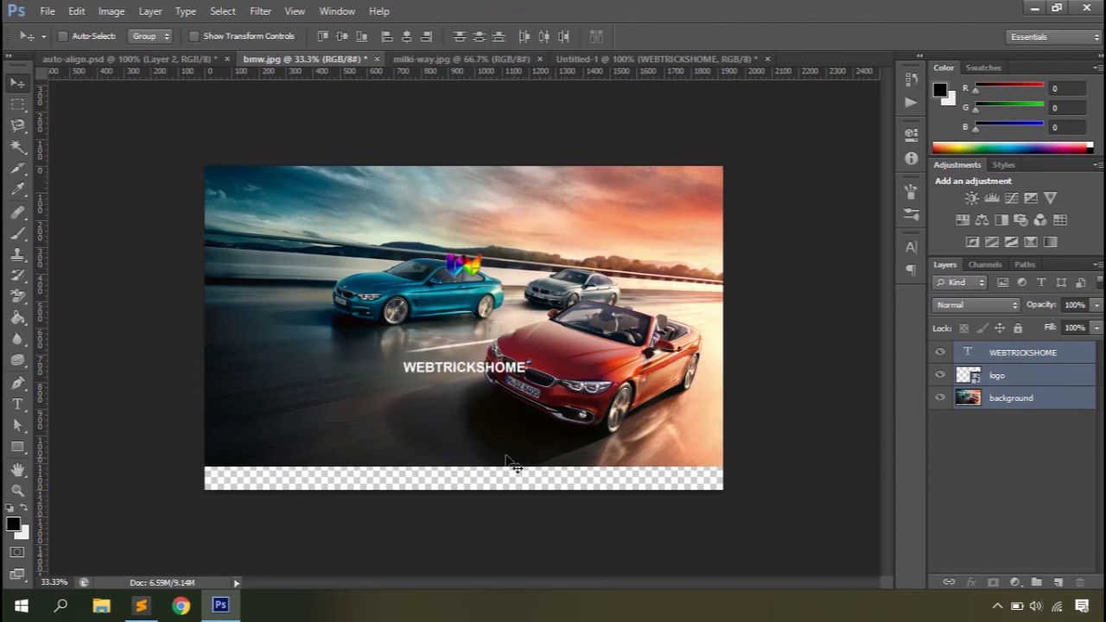
Distribute the three selected layers by left edges, horizontal centers and right edges in turn.
{"action": "left_click", "coordinate": [525, 36]}
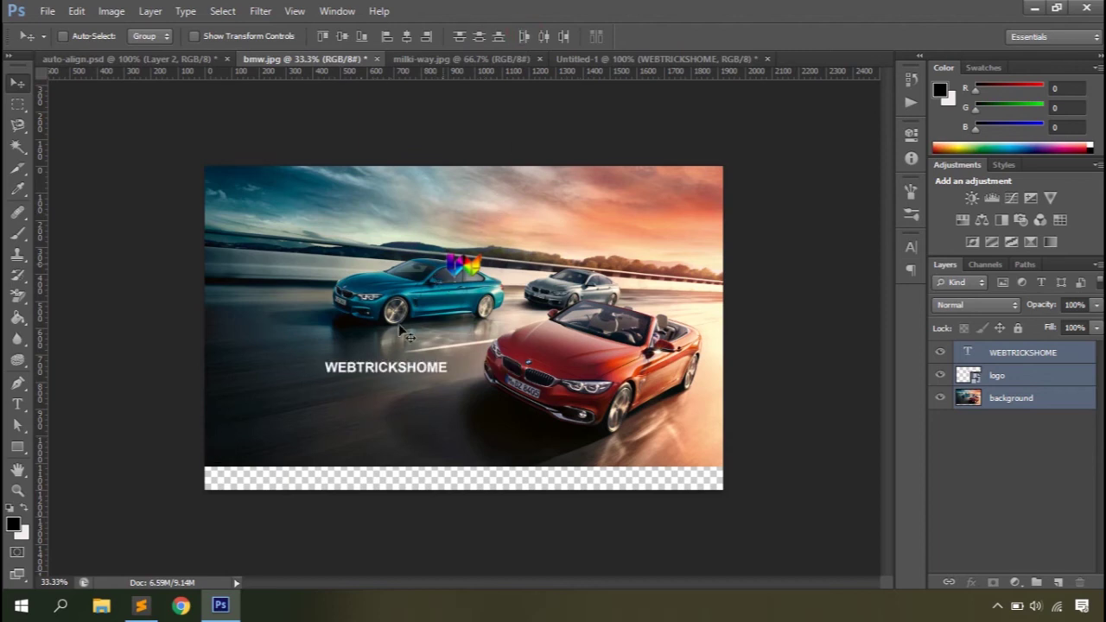
{"action": "left_click", "coordinate": [543, 36]}
{"action": "left_click", "coordinate": [564, 36]}
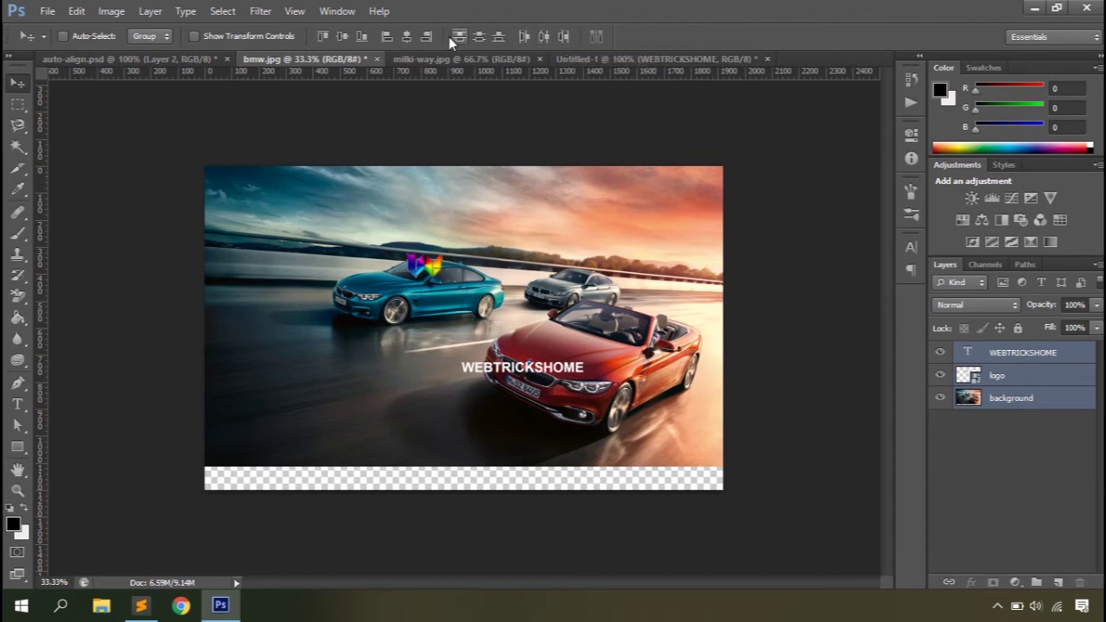
Select only the background layer and load its outline as a selection.
{"action": "left_click", "coordinate": [957, 455]}
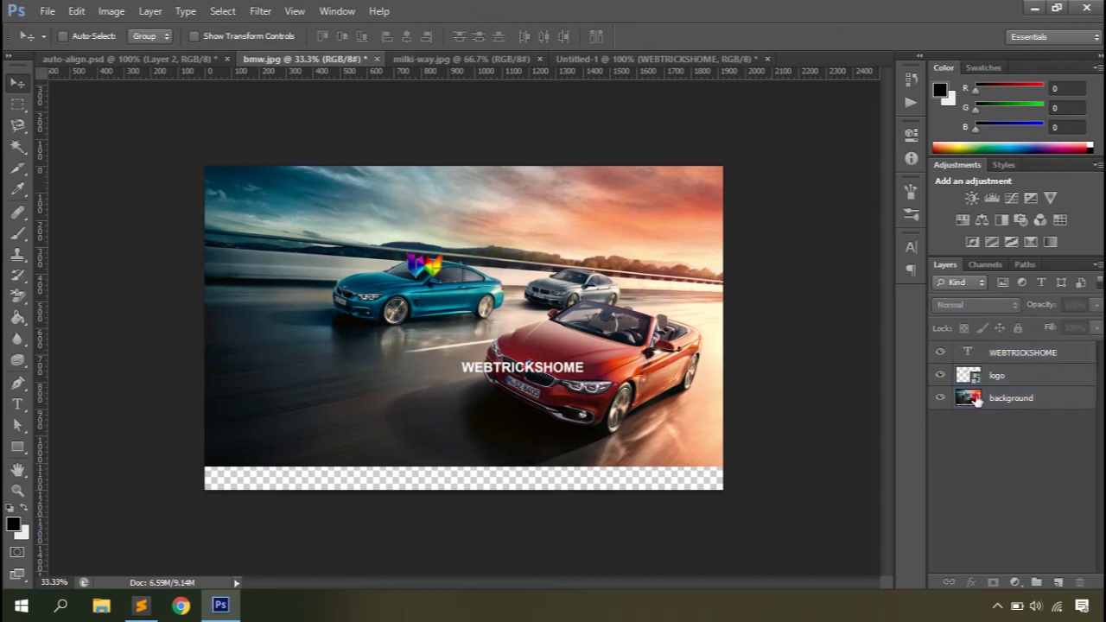
{"action": "left_click", "coordinate": [1087, 403]}
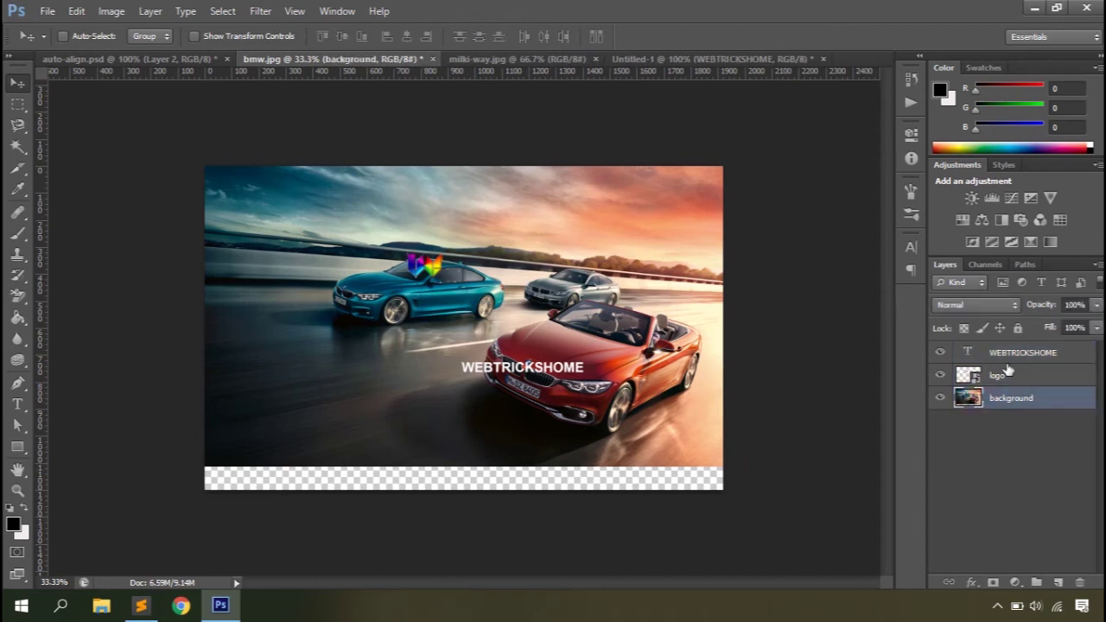
{"action": "left_click", "coordinate": [968, 400], "text": "ctrl"}
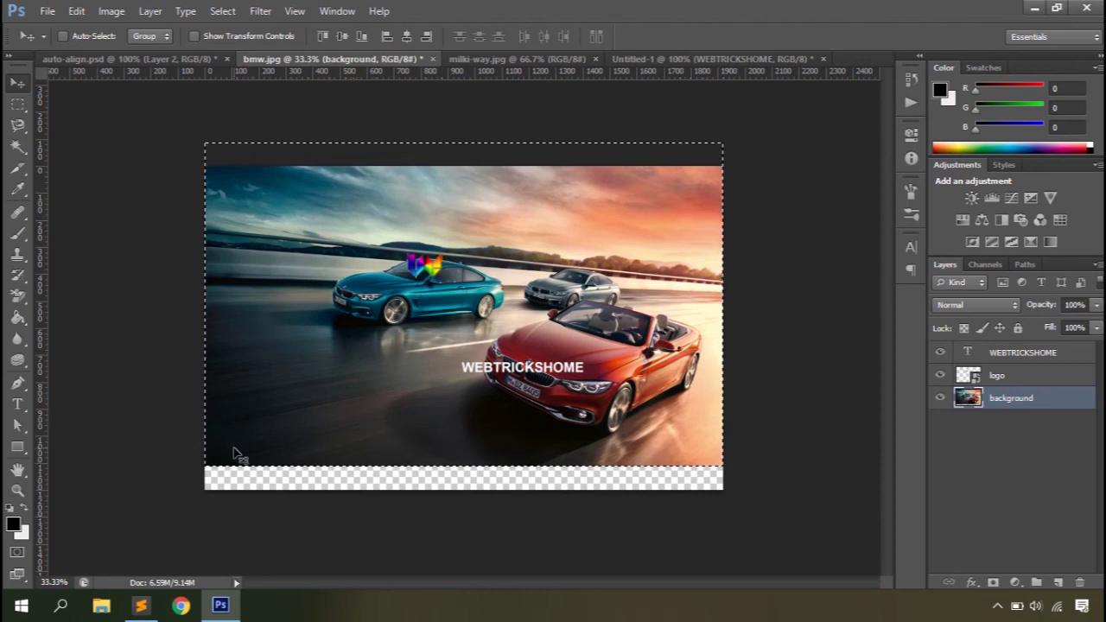
Align the WEBTRICKSHOME layer to the bottom edge and horizontal center of the selection, and remove the selection.
{"action": "left_click", "coordinate": [1003, 352]}
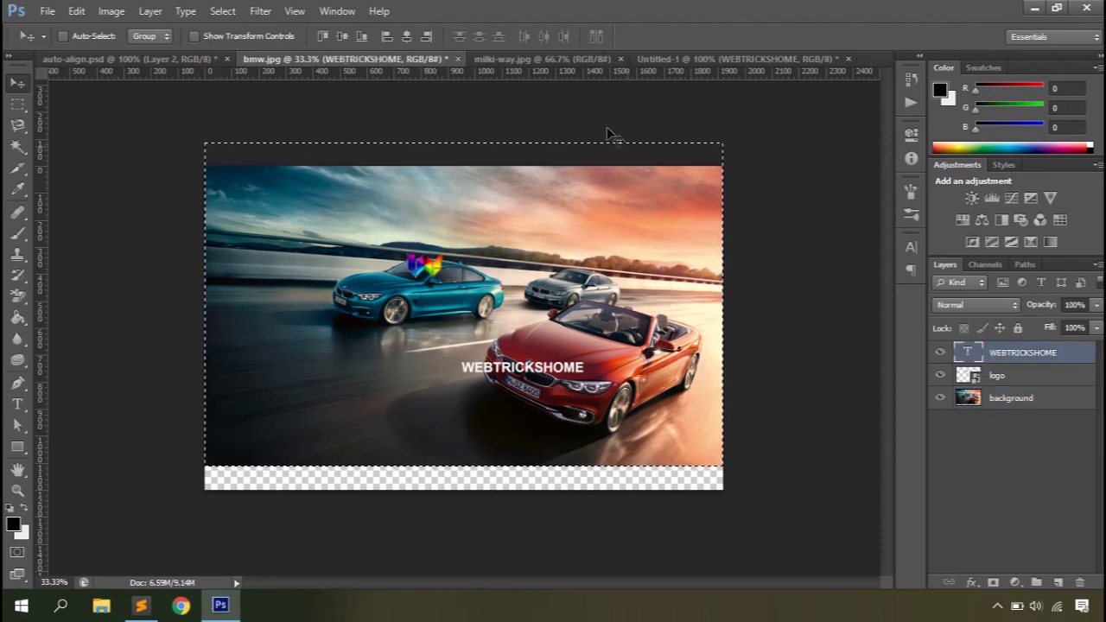
{"action": "left_click", "coordinate": [322, 38]}
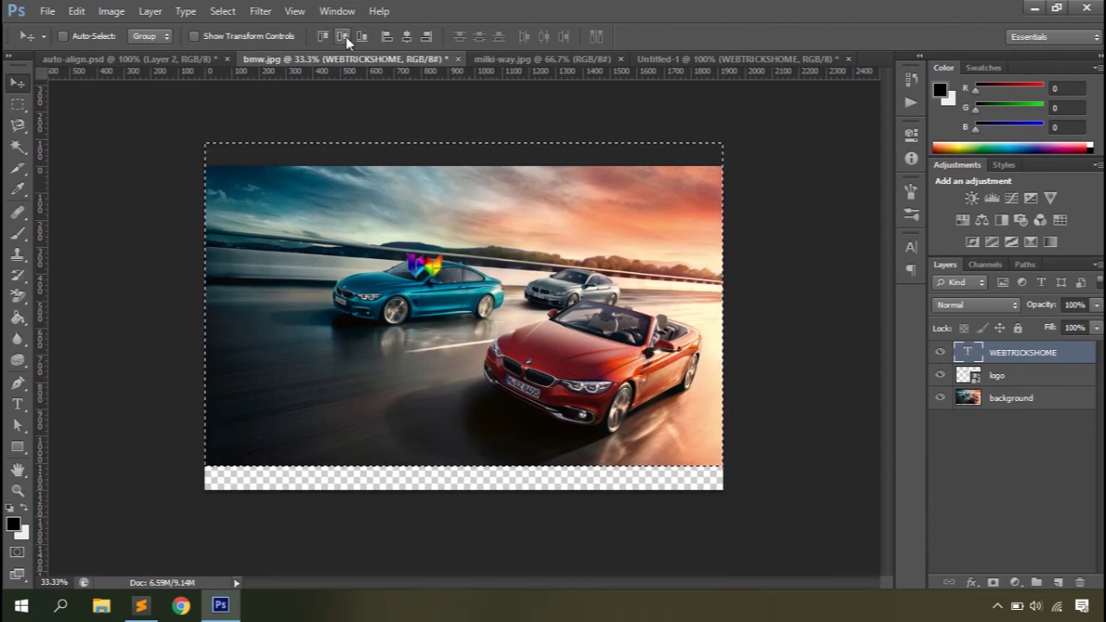
{"action": "left_click", "coordinate": [363, 38]}
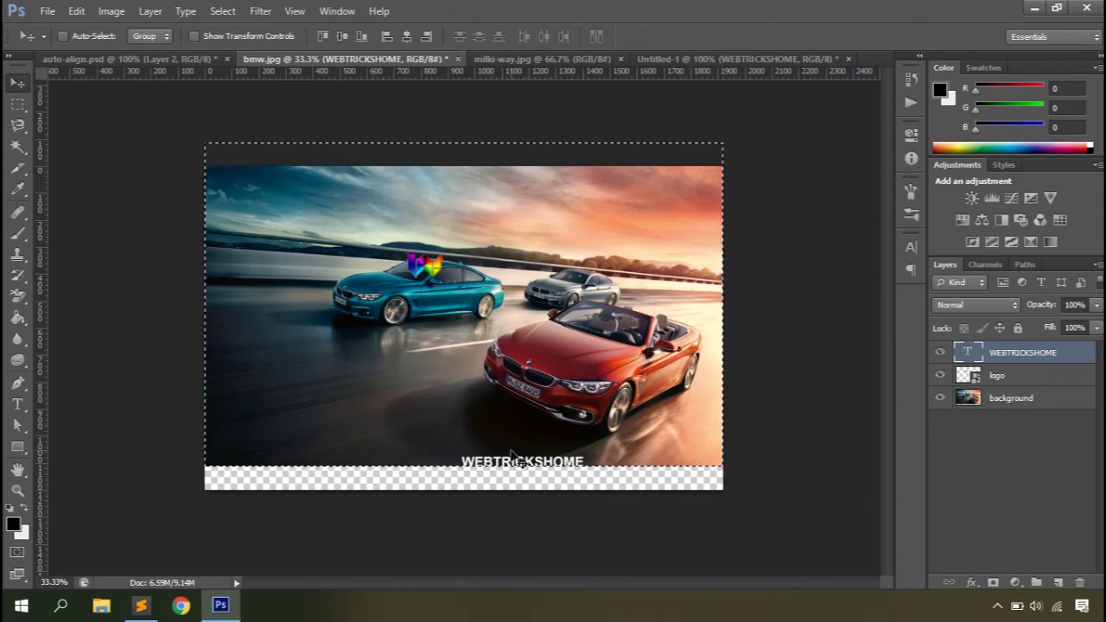
{"action": "left_click", "coordinate": [408, 38]}
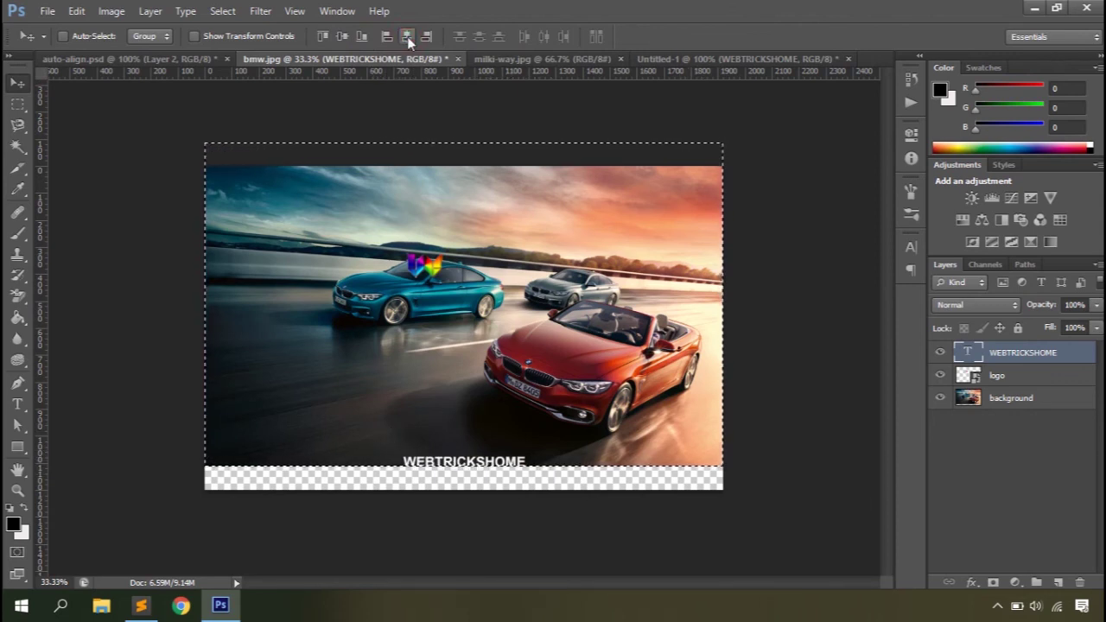
{"action": "key", "text": "ctrl+d"}
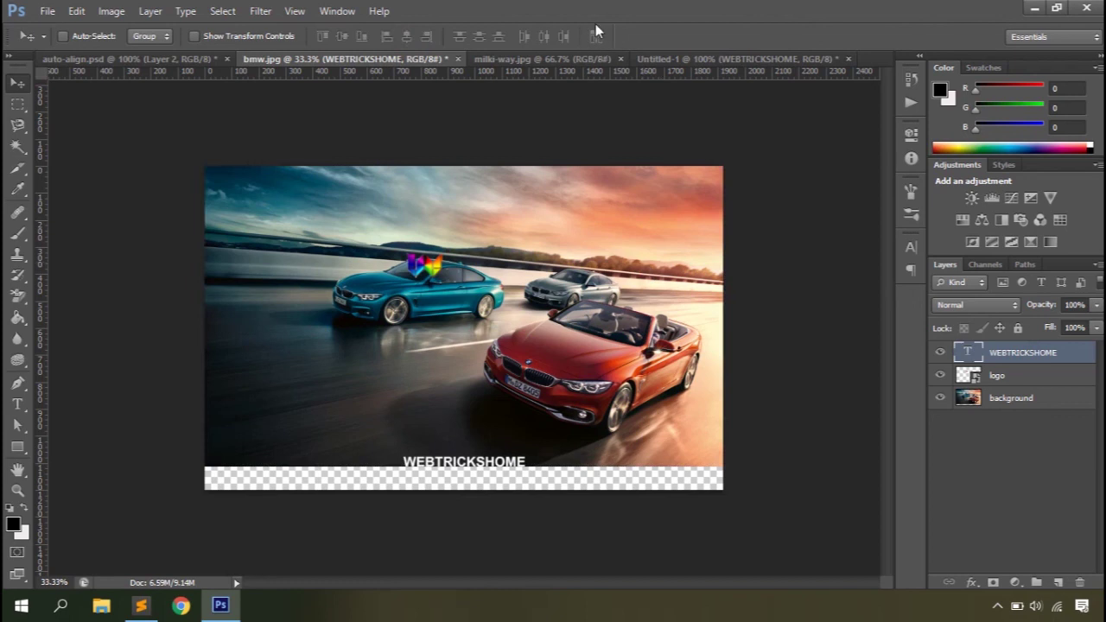
Select all three layers in bmw.jpg and switch to the auto-align.psd document.
{"action": "left_click", "coordinate": [1002, 399], "text": "shift"}
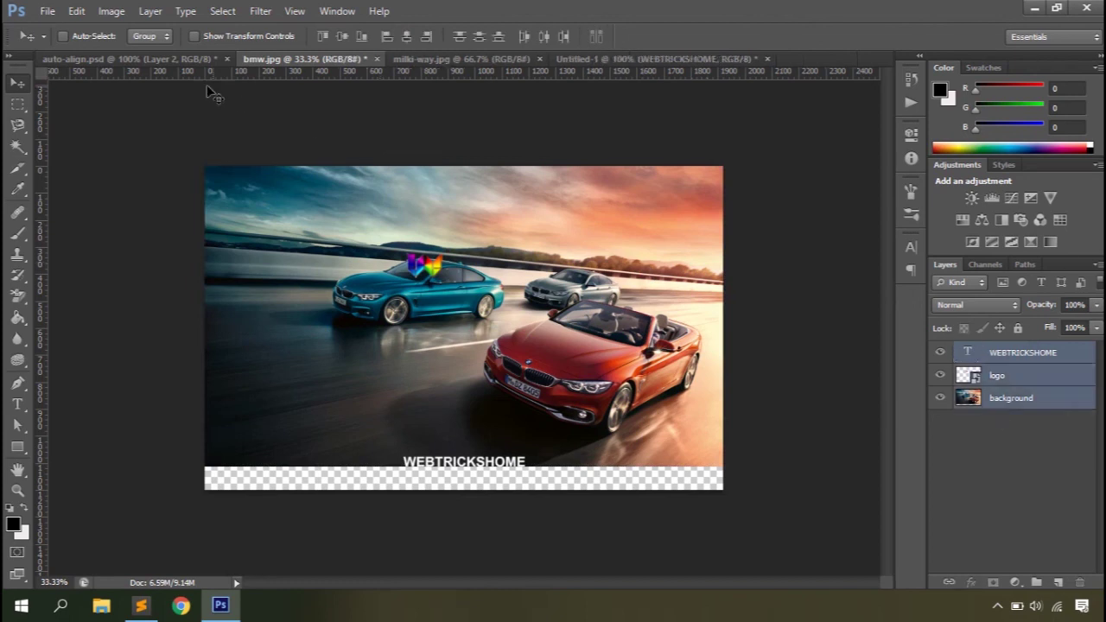
{"action": "left_click", "coordinate": [159, 62]}
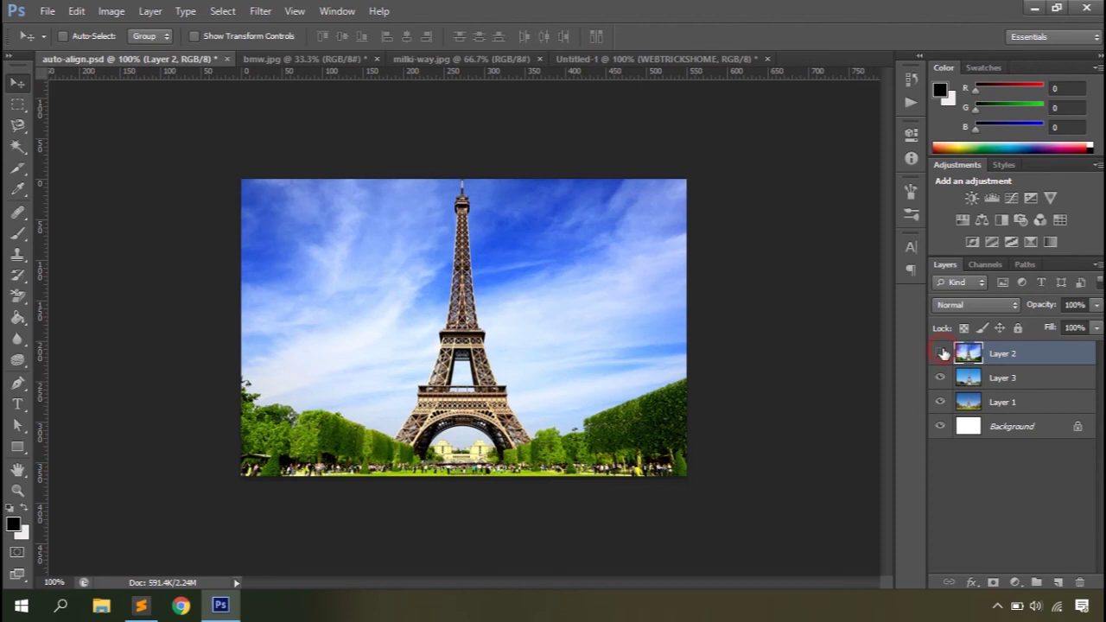
Hide Layer 2, Layer 3 and Layer 1, and show them again one by one to compare the Eiffel Tower photos.
{"action": "left_click", "coordinate": [942, 353]}
{"action": "left_click", "coordinate": [940, 378]}
{"action": "left_click", "coordinate": [940, 402]}
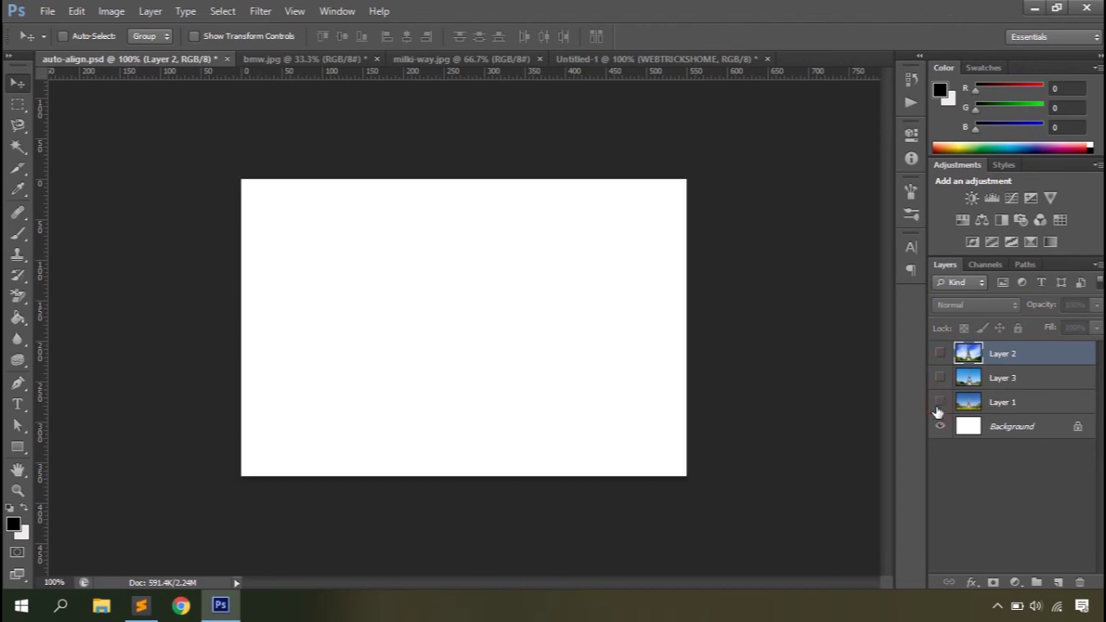
{"action": "left_click", "coordinate": [940, 402]}
{"action": "left_click", "coordinate": [940, 378]}
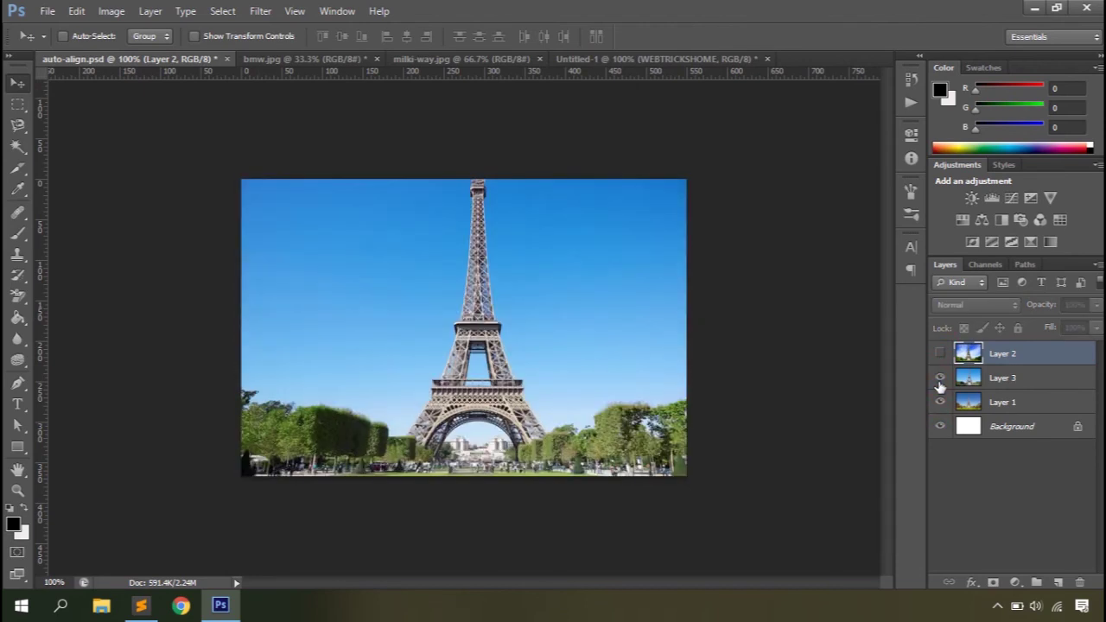
{"action": "left_click", "coordinate": [940, 353]}
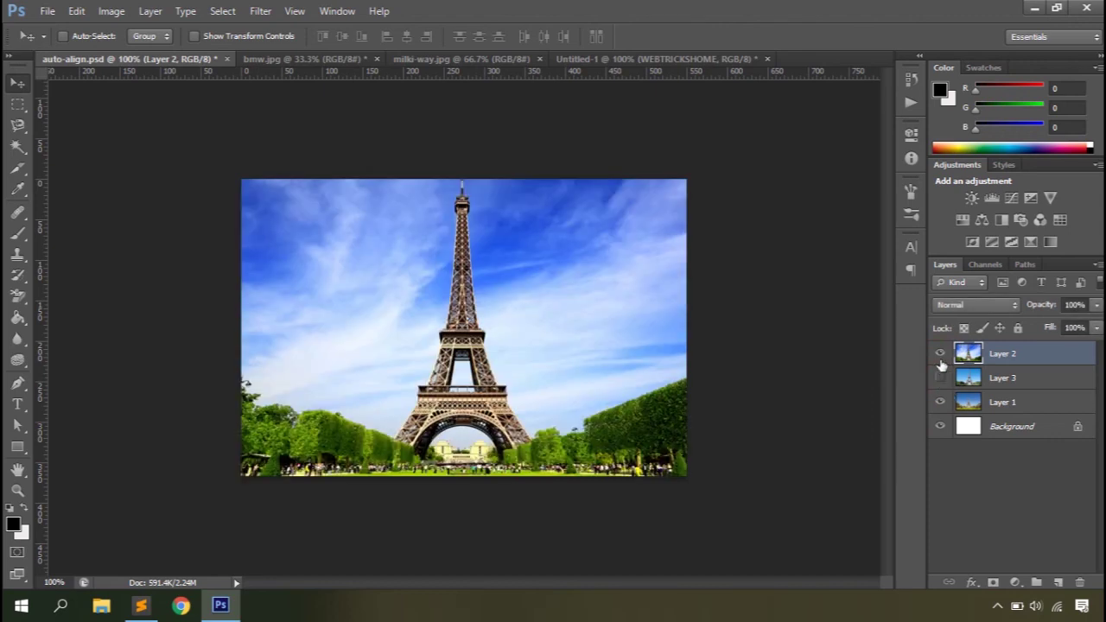
{"action": "left_click", "coordinate": [940, 356]}
{"action": "left_click", "coordinate": [940, 356]}
Select Layer 2, Layer 3 and Layer 1 and set up Auto-Align Layers with Perspective projection and Vignette Removal.
{"action": "left_click", "coordinate": [1002, 403], "text": "shift"}
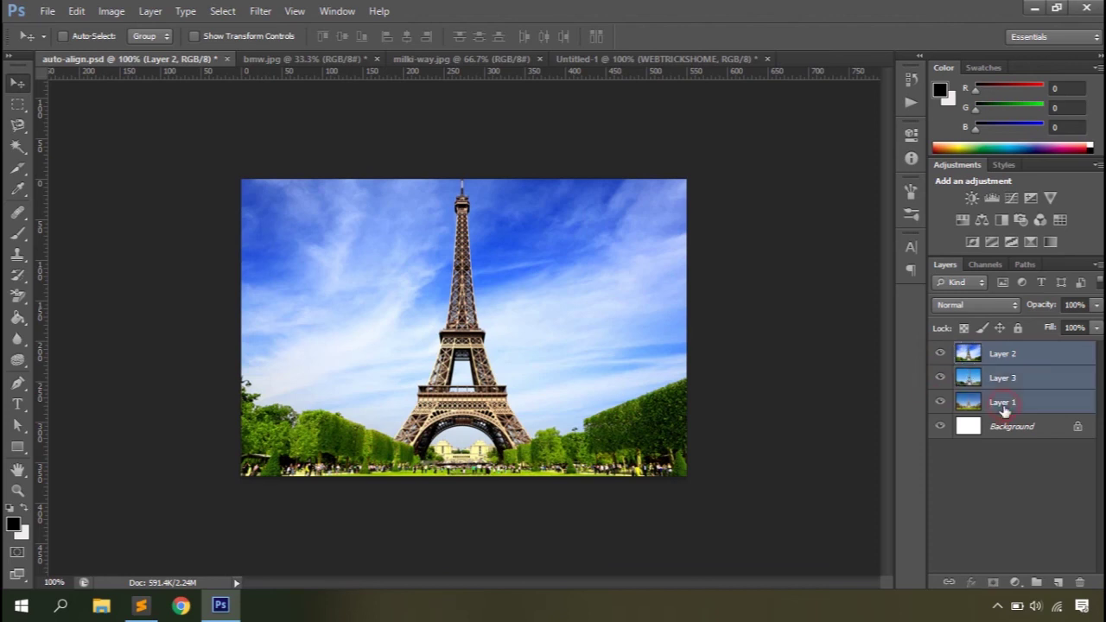
{"action": "left_click", "coordinate": [597, 36]}
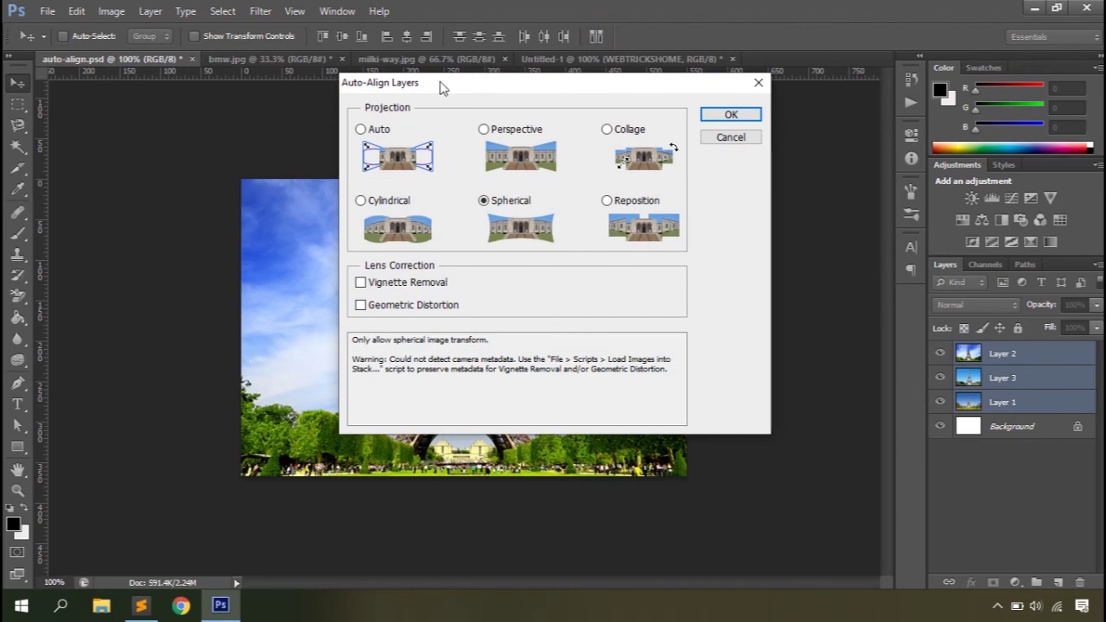
{"action": "left_click_drag", "start_coordinate": [486, 86], "coordinate": [720, 112]}
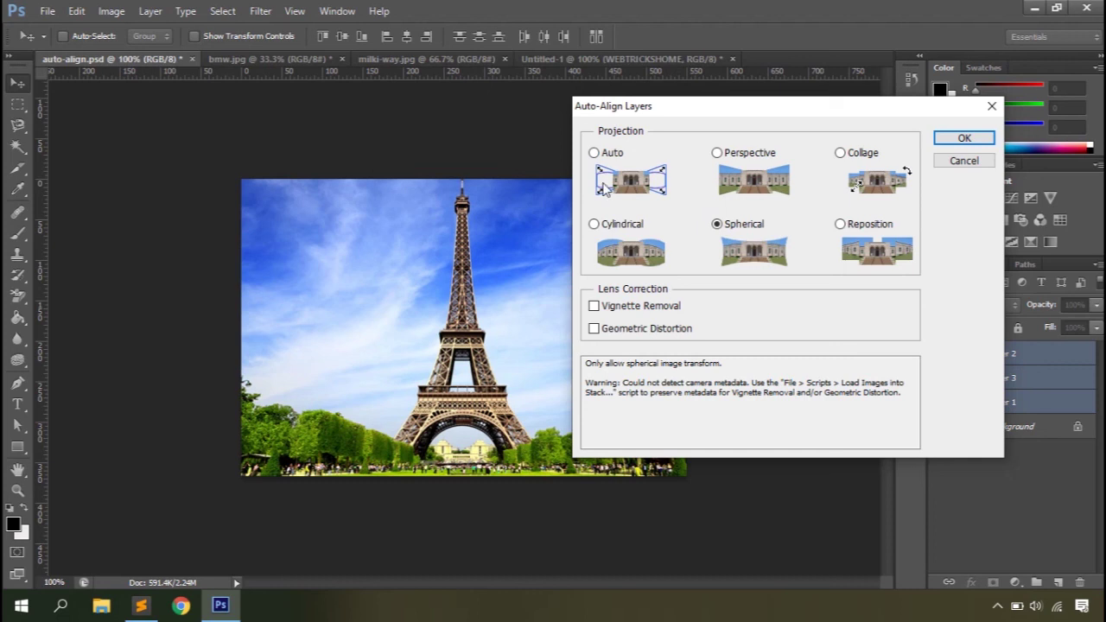
{"action": "left_click", "coordinate": [717, 153]}
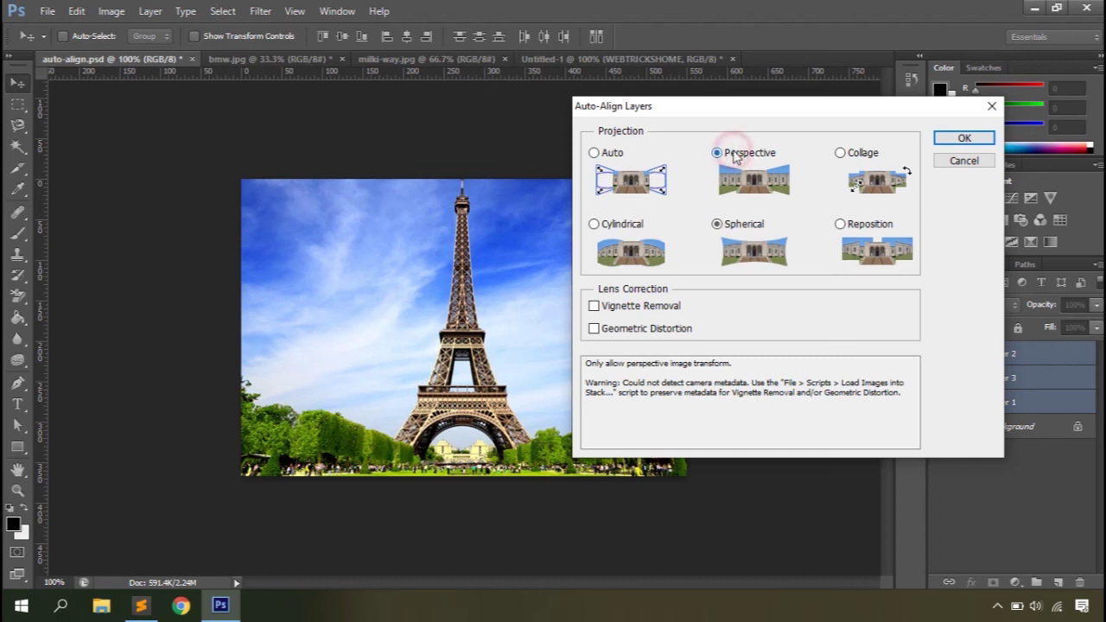
{"action": "left_click", "coordinate": [611, 311]}
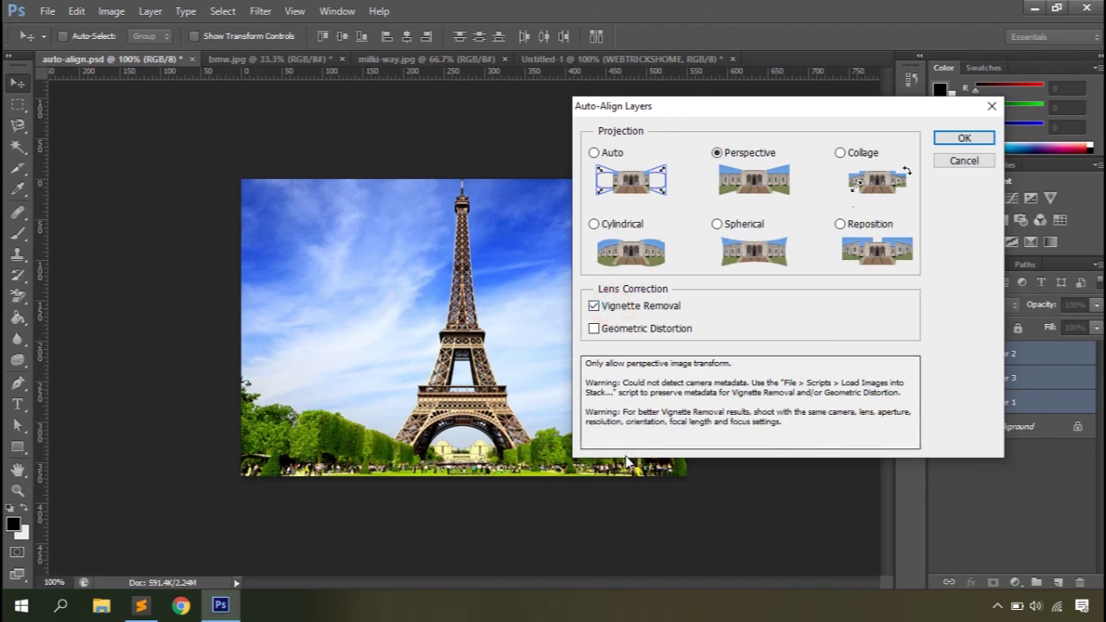